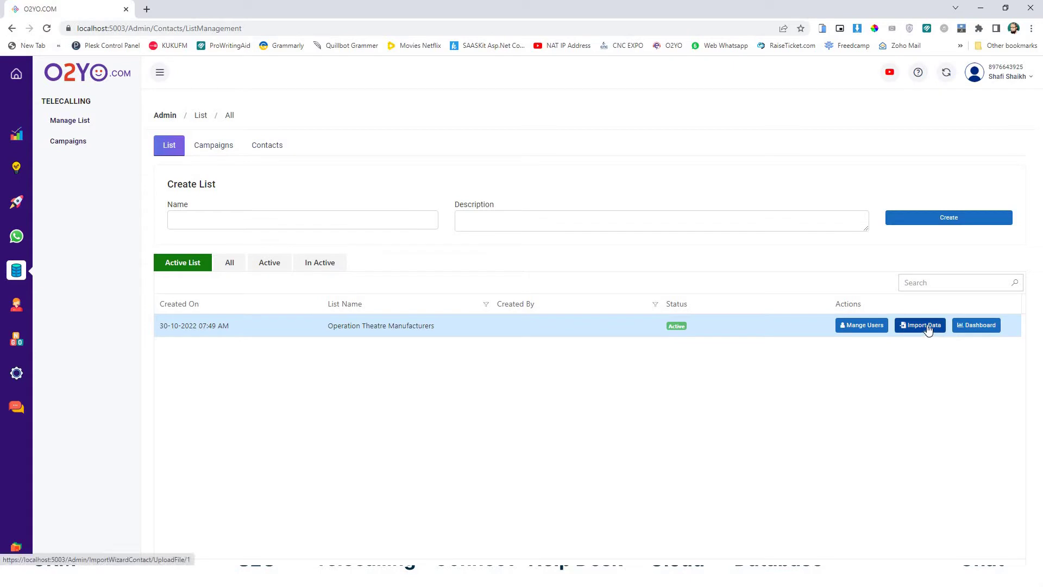
Step: Open the data import wizard for the Operation Theatre Manufacturers list and check the list name in its heading
click(927, 330)
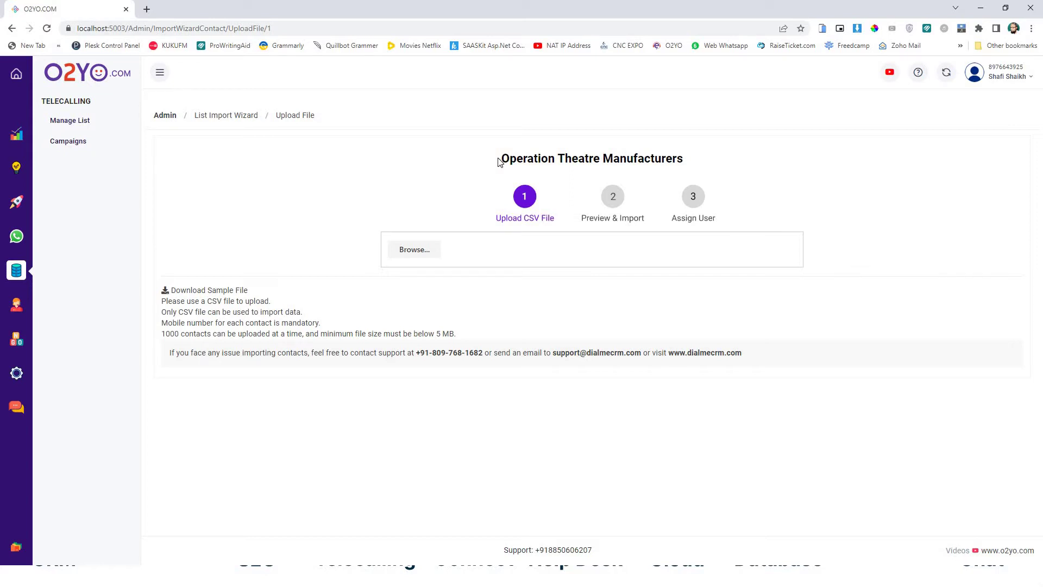
drag(527, 159, 699, 160)
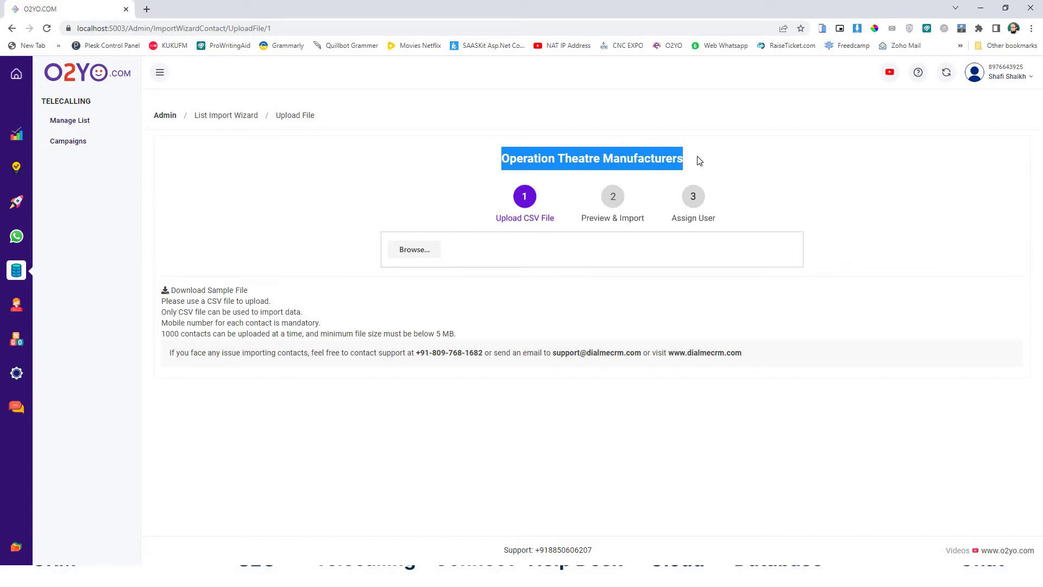
click(478, 160)
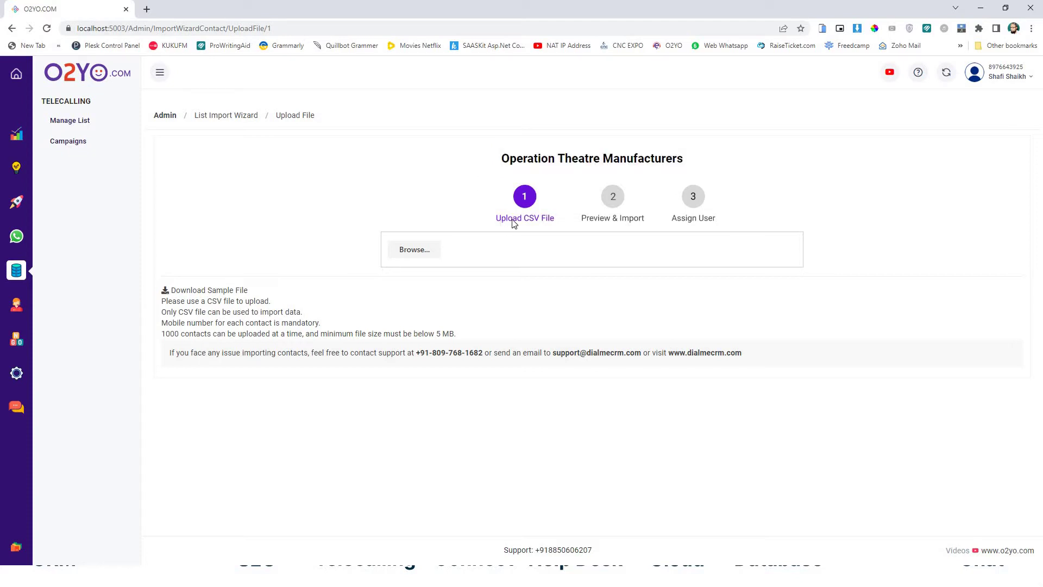
Step: Review the wizard's three stages, Upload CSV File, Preview & Import and Assign User, and the file upload requirements
double_click(533, 219)
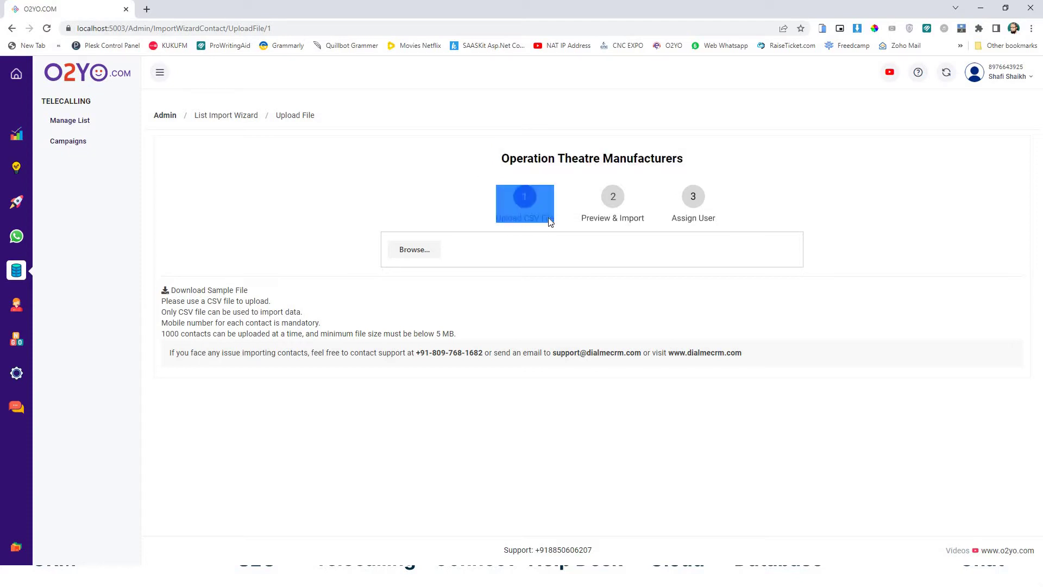
click(577, 216)
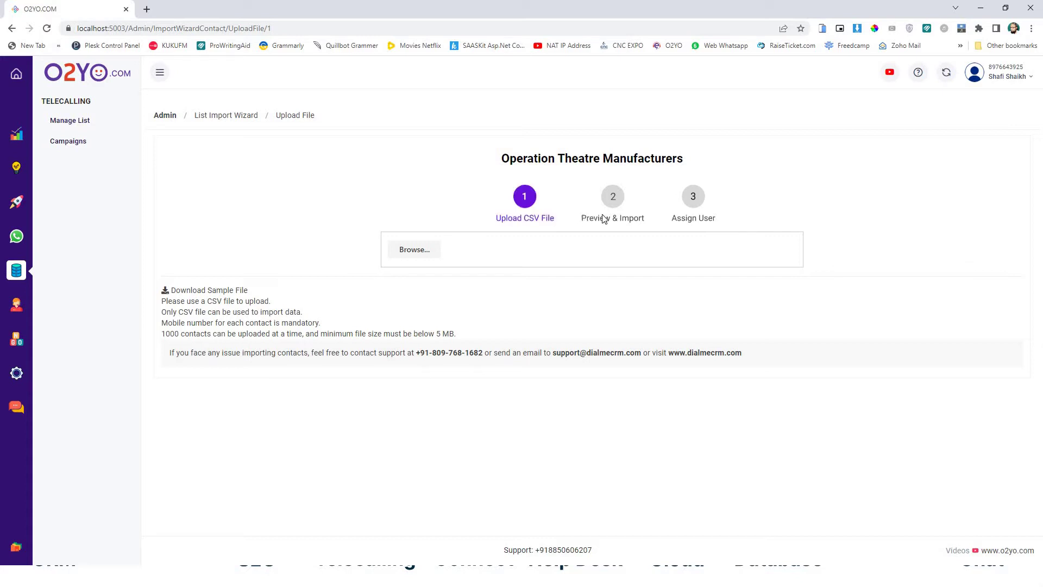
double_click(595, 217)
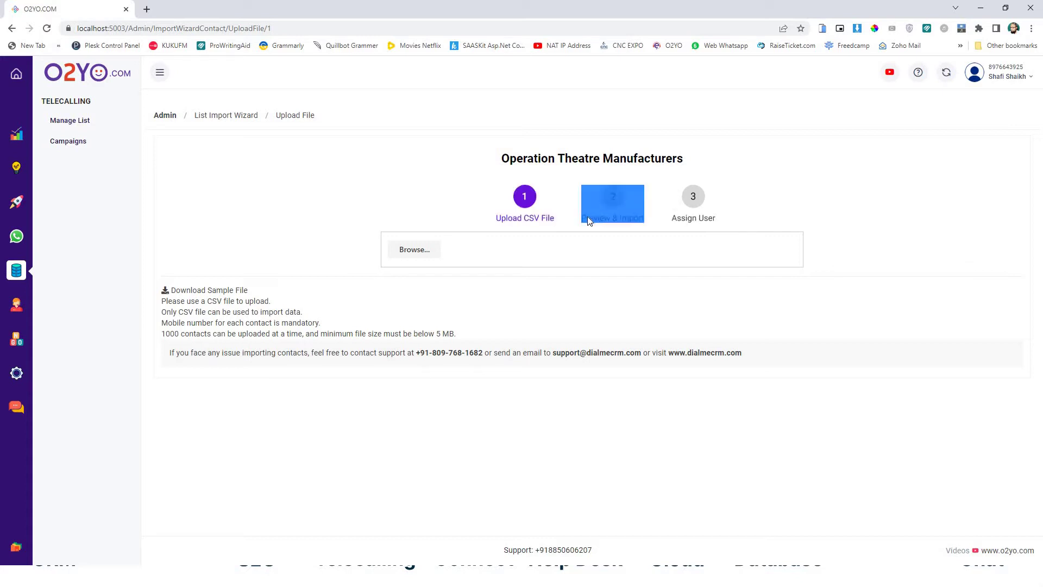
click(701, 217)
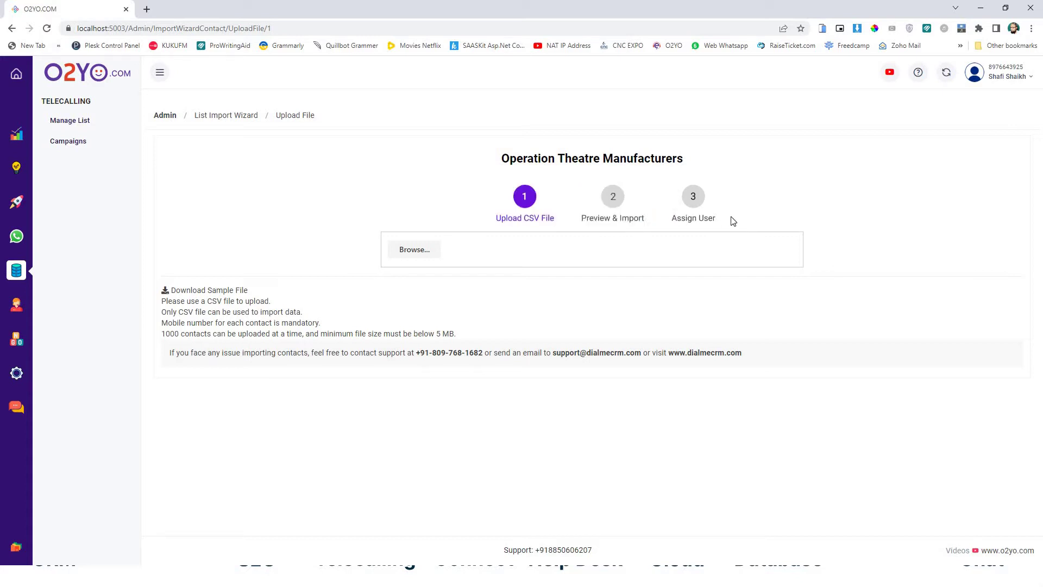
double_click(674, 219)
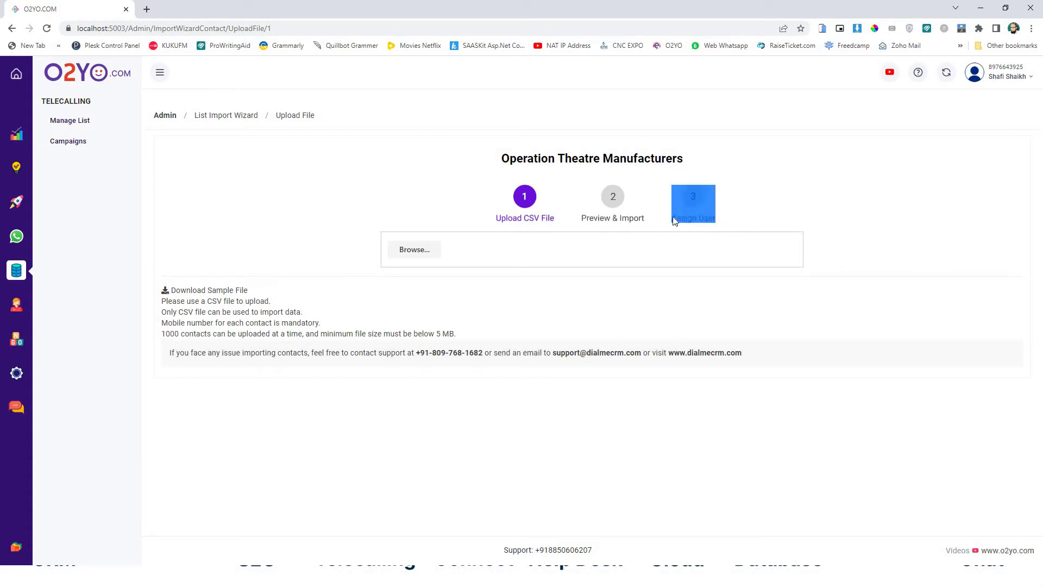
click(746, 217)
drag(158, 292, 471, 338)
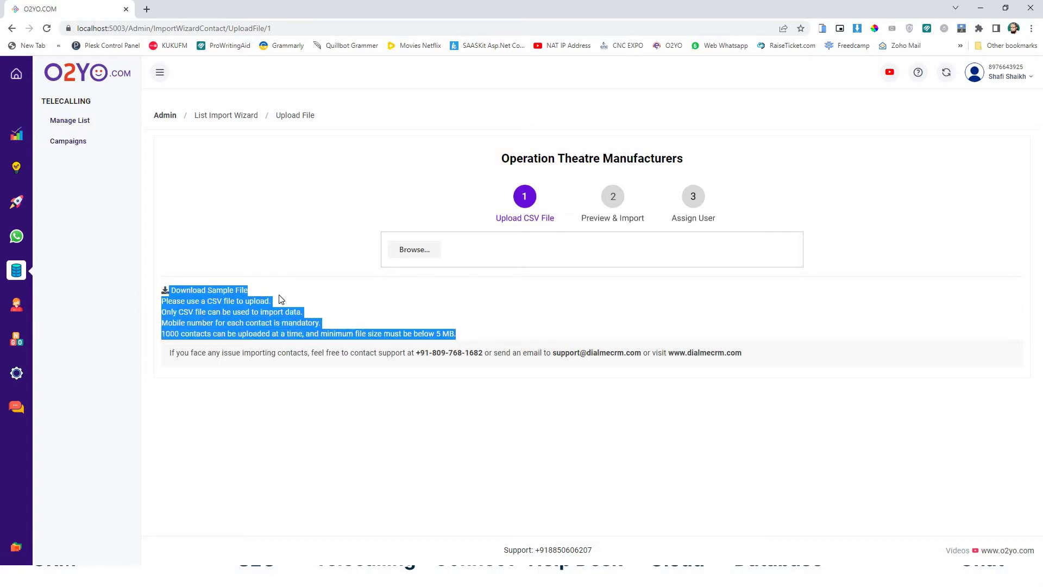
click(253, 297)
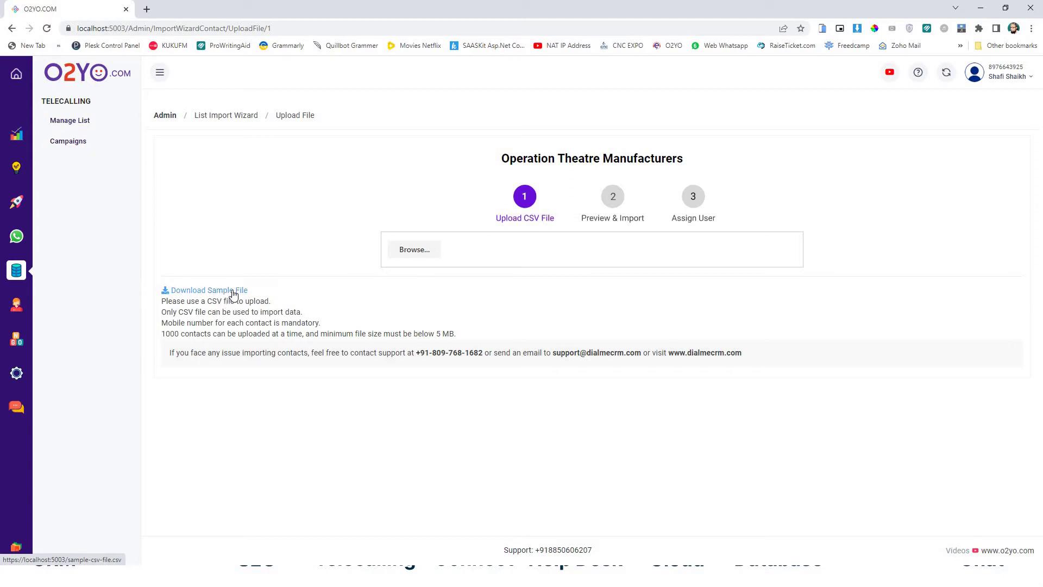
Step: Download the sample file to the Desktop as sample-csv-file.csv, replacing the existing copy, and open it in Excel
click(233, 295)
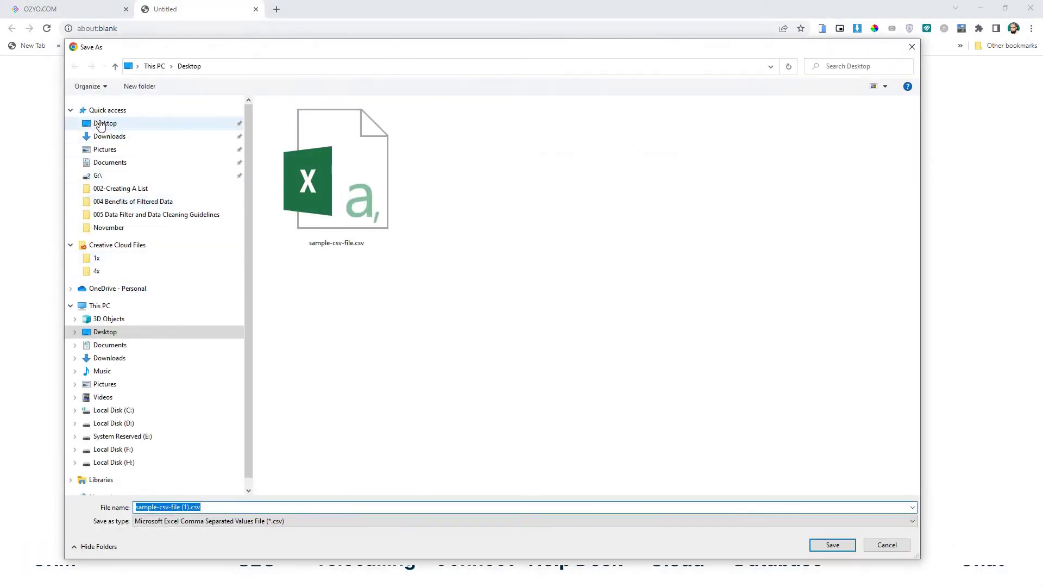
mouse_move(100, 123)
mouse_down()
mouse_move(157, 166)
mouse_move(72, 127)
mouse_move(81, 122)
mouse_up()
click(293, 162)
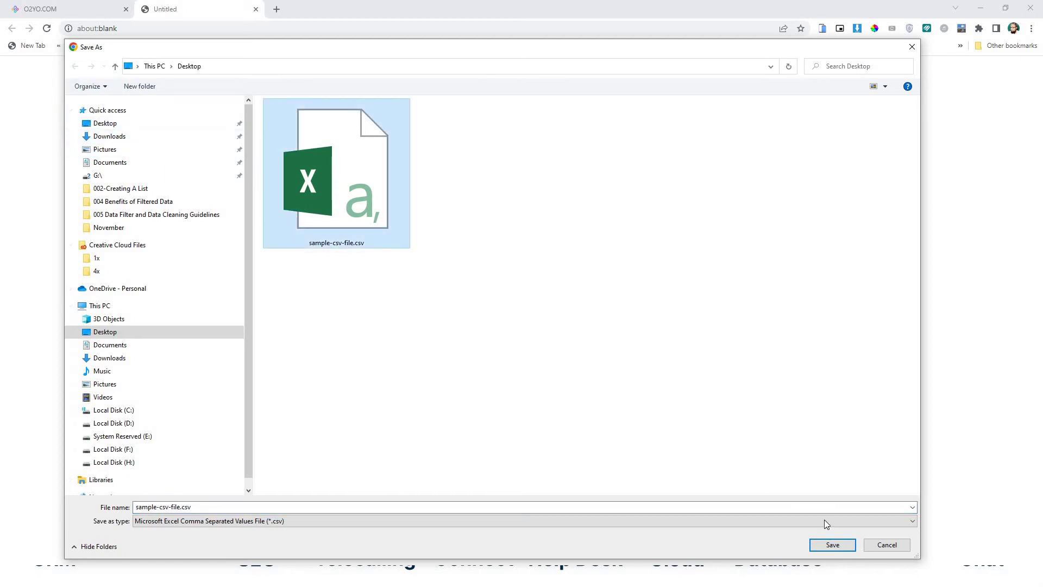
click(832, 545)
click(553, 293)
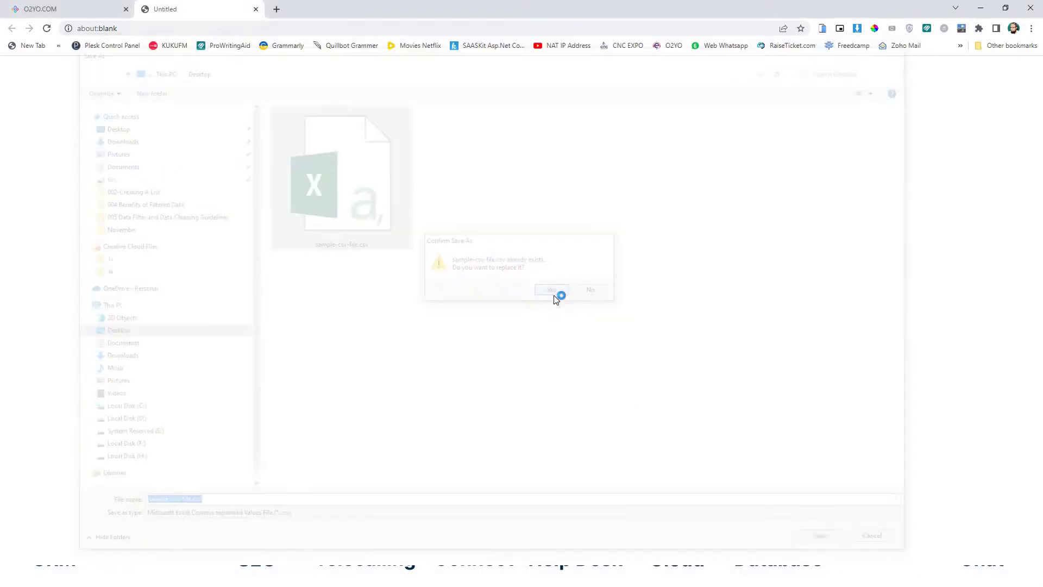
click(74, 550)
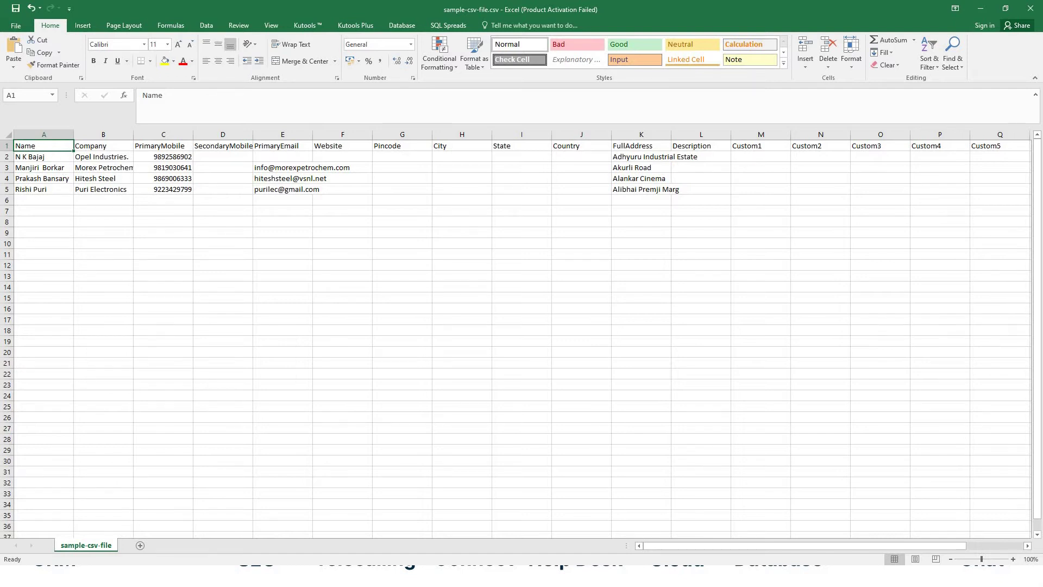
Step: Review the sample file's standard contact column headers from Company through Description
click(120, 146)
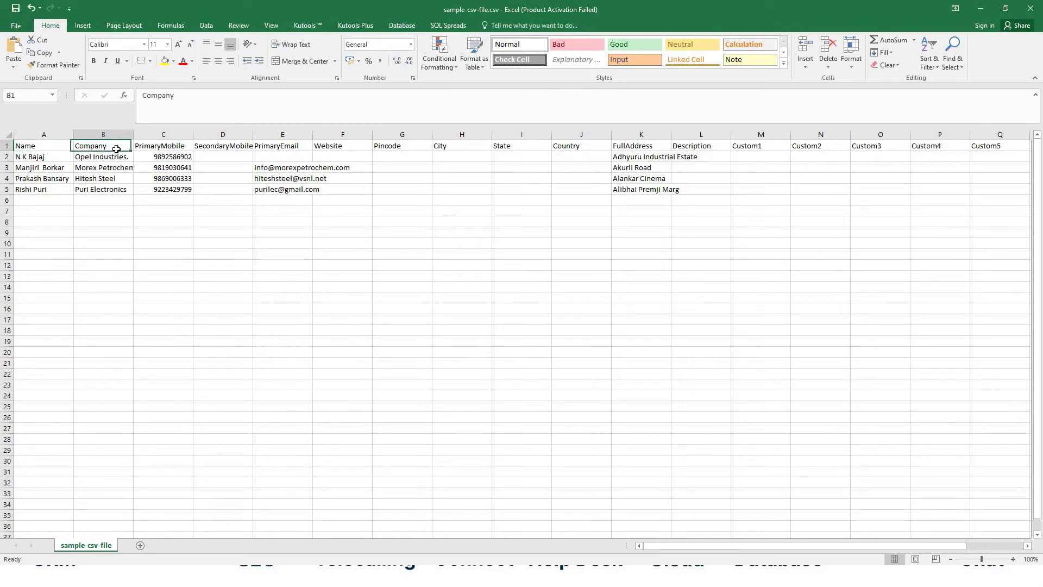
click(159, 146)
click(240, 146)
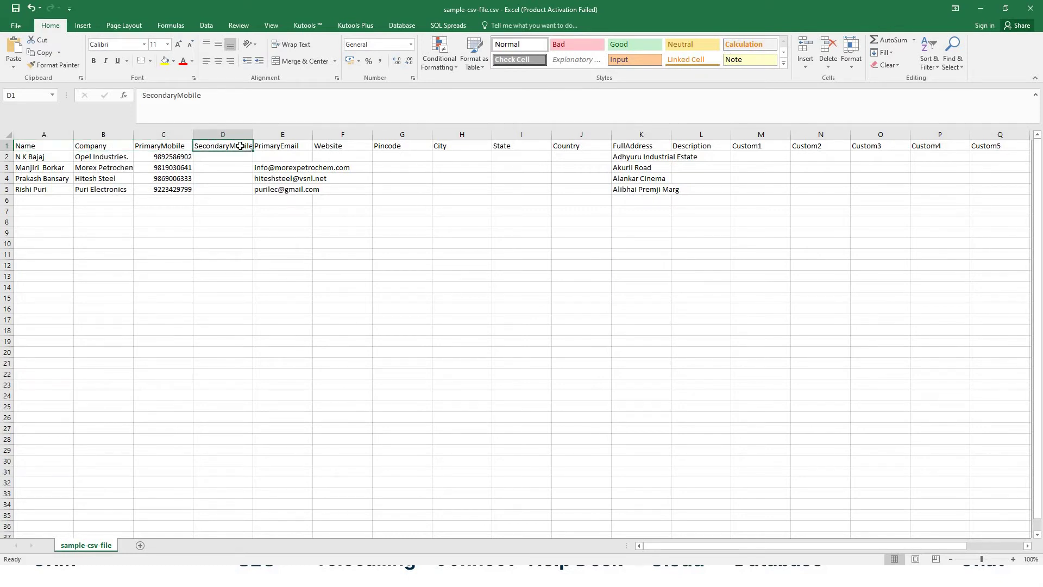
click(279, 147)
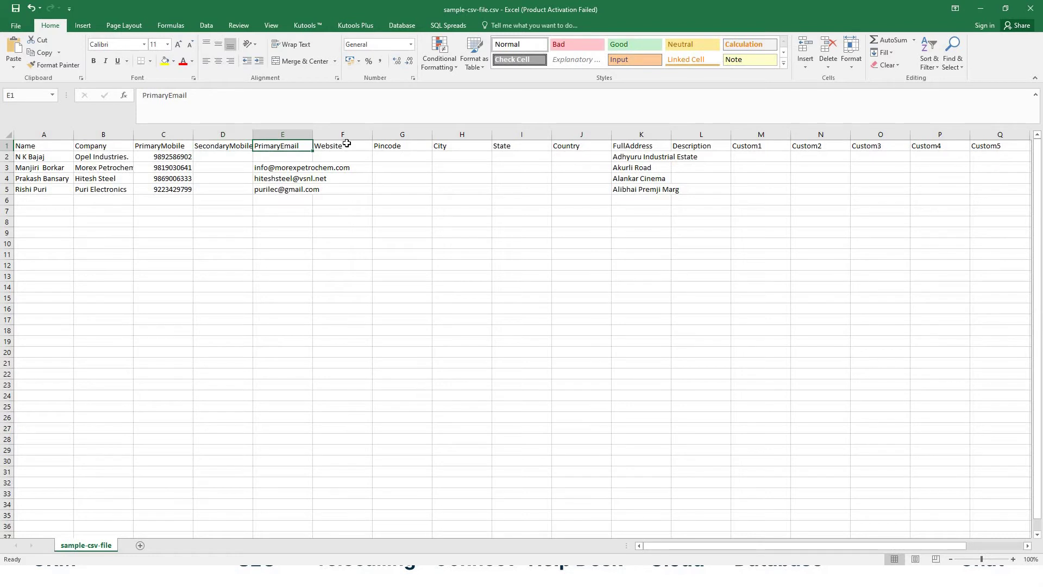
click(349, 145)
click(409, 146)
click(461, 146)
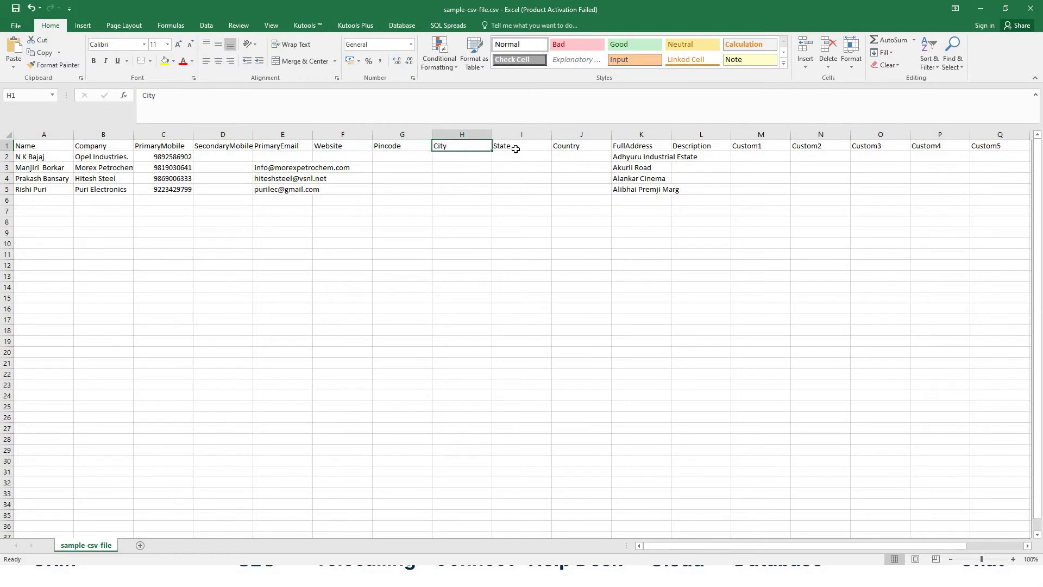
click(518, 147)
click(576, 147)
click(626, 147)
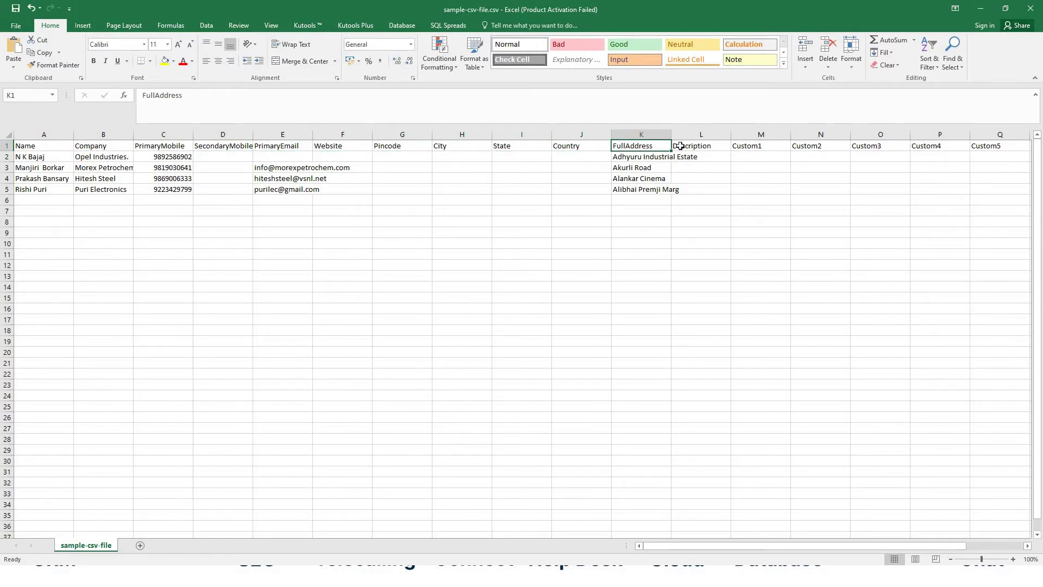
click(699, 144)
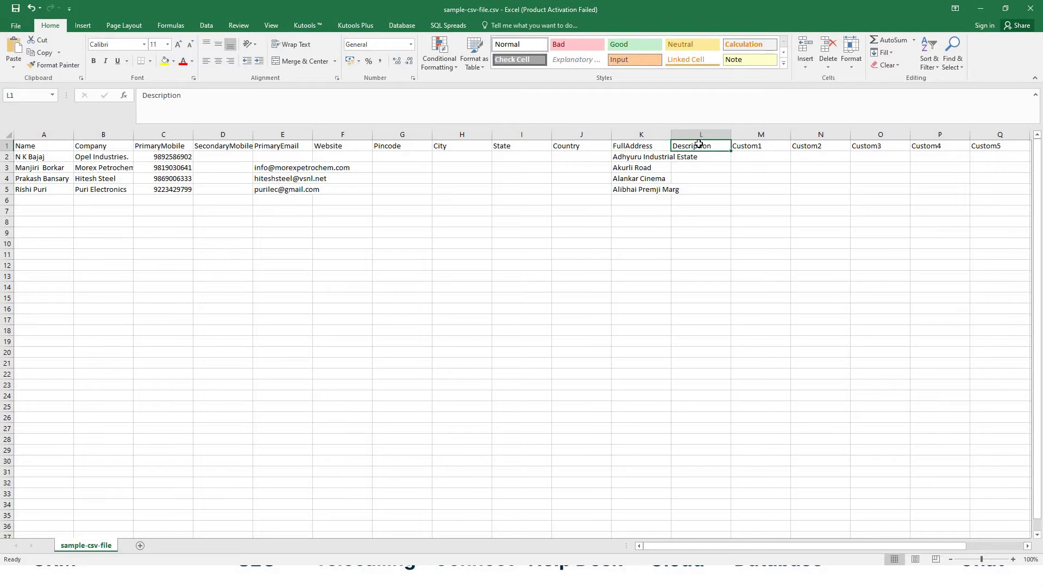
Step: Review the custom column headers from Custom1 through Custom8 in the sample file
click(755, 146)
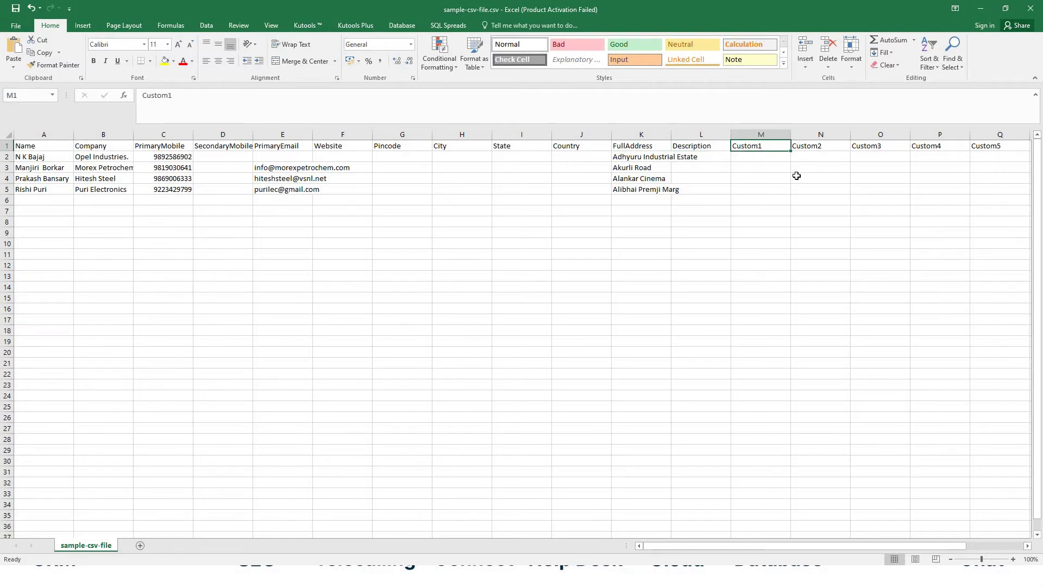
key(ctrl+Right)
key(Right)
key(Left)
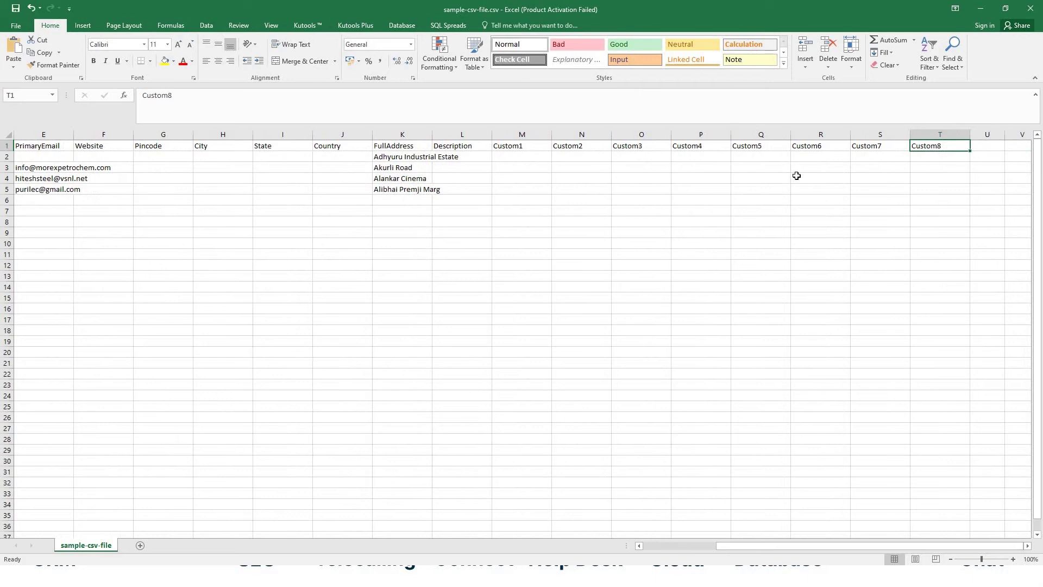
click(530, 146)
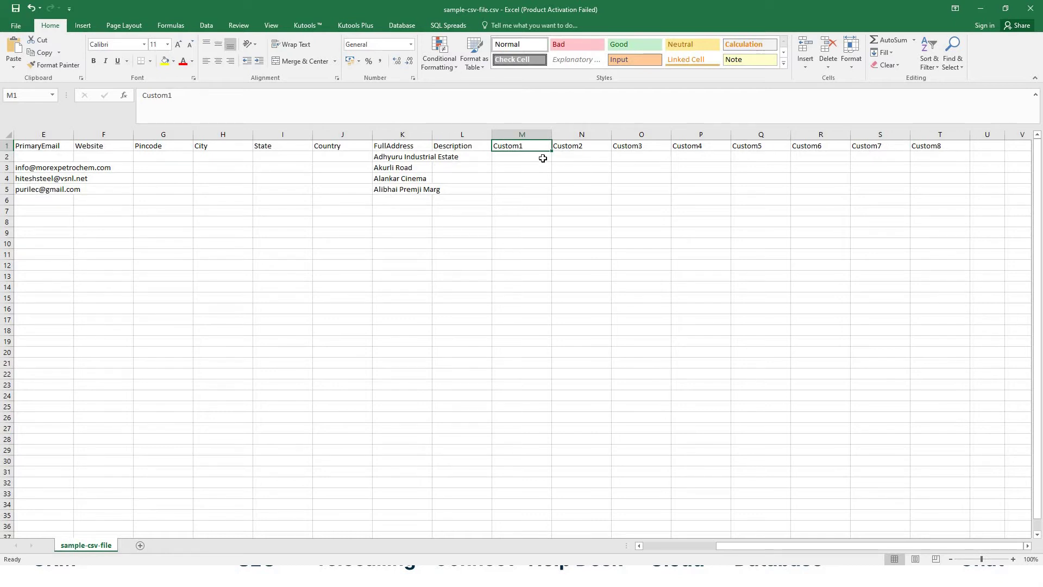
drag(534, 145, 927, 149)
Step: Clear the sample contact records in A2:L6, keeping the header row
key(ctrl+Home)
click(40, 157)
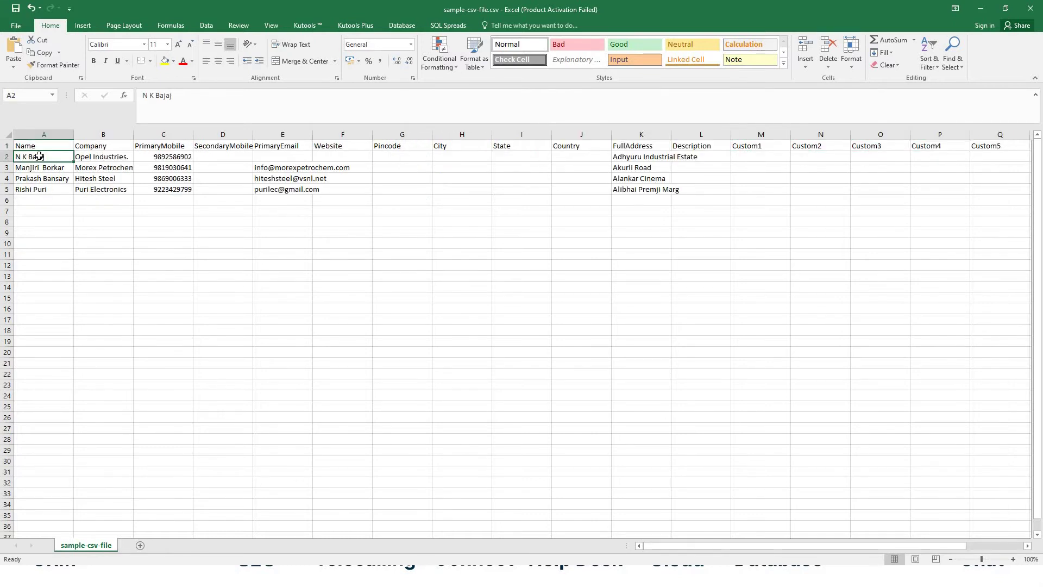
drag(40, 157, 704, 202)
key(Delete)
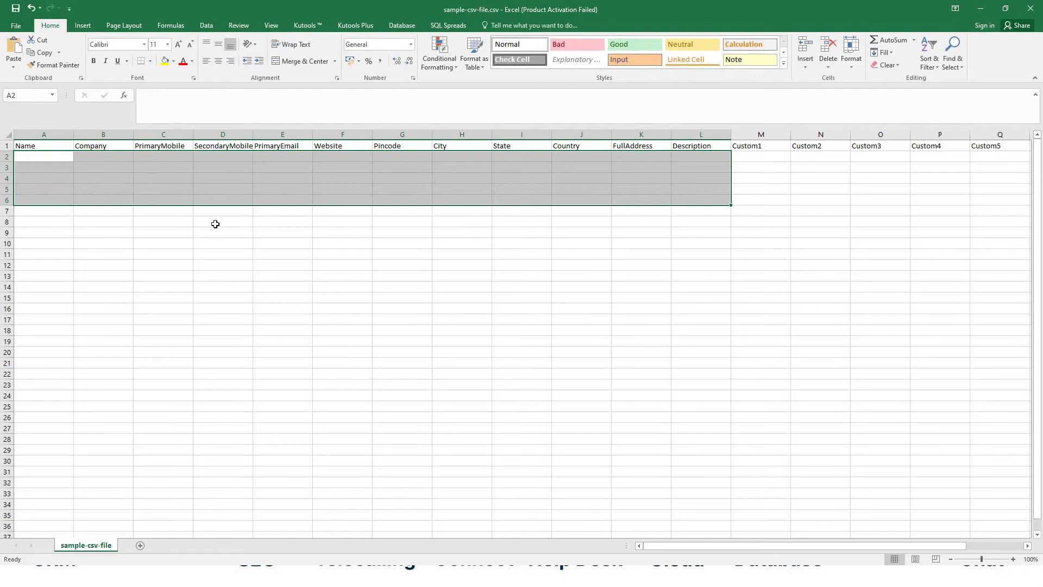
click(38, 157)
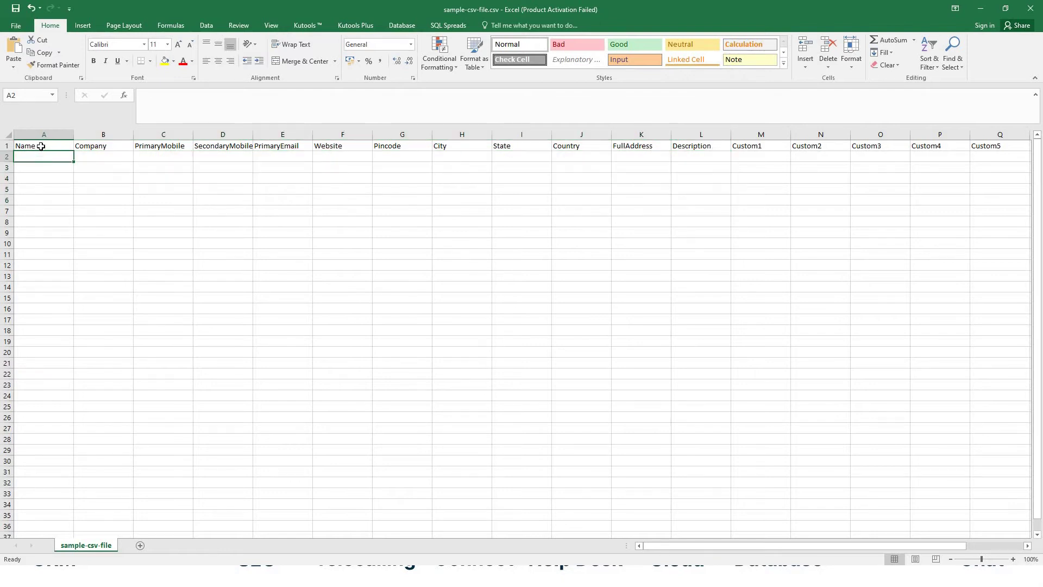
click(243, 156)
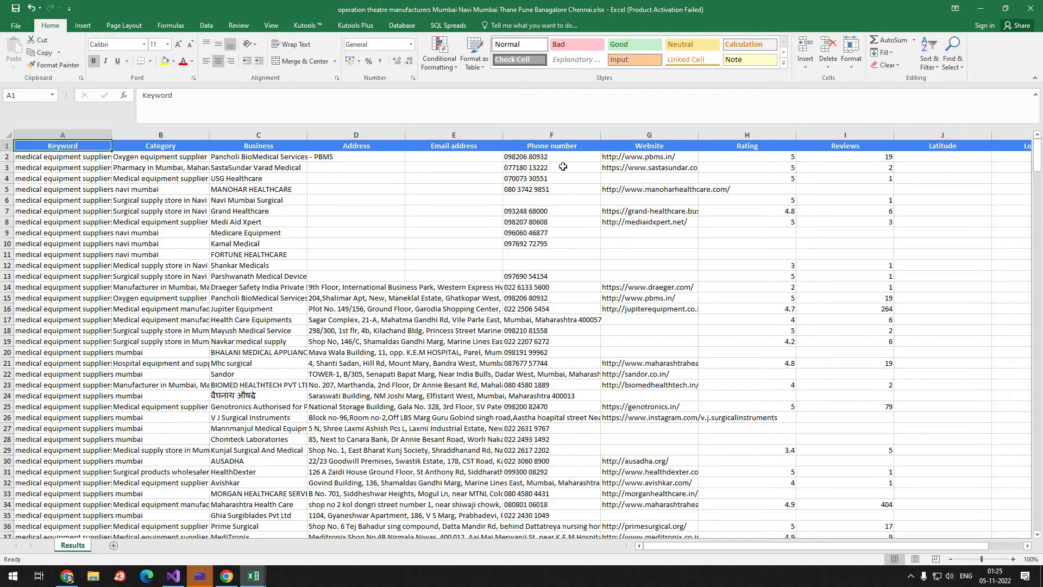
Step: Examine how the entries in the Phone number column are formatted in the operation theatre manufacturers workbook, down to row 9
click(365, 176)
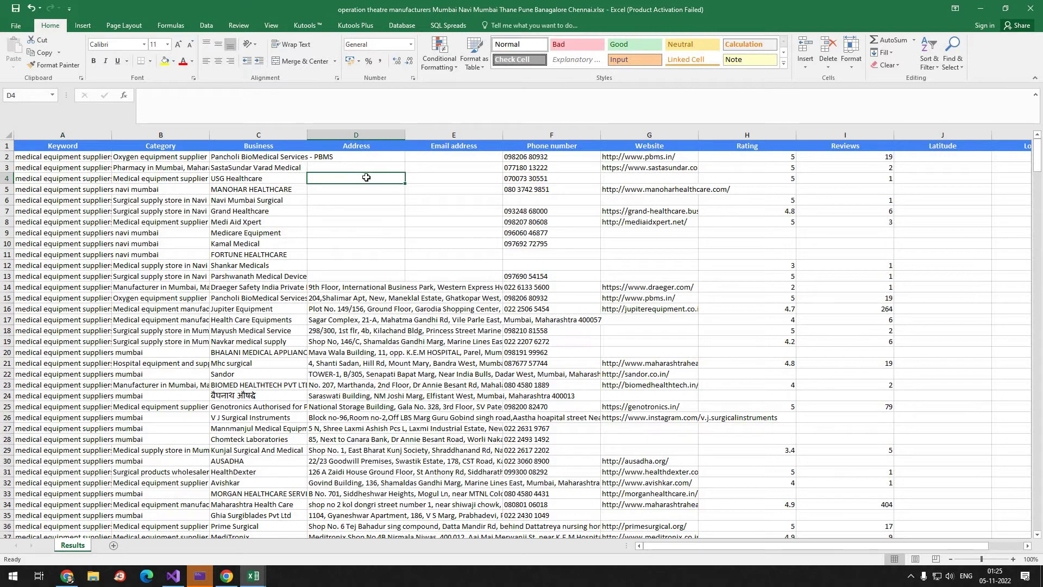
click(545, 159)
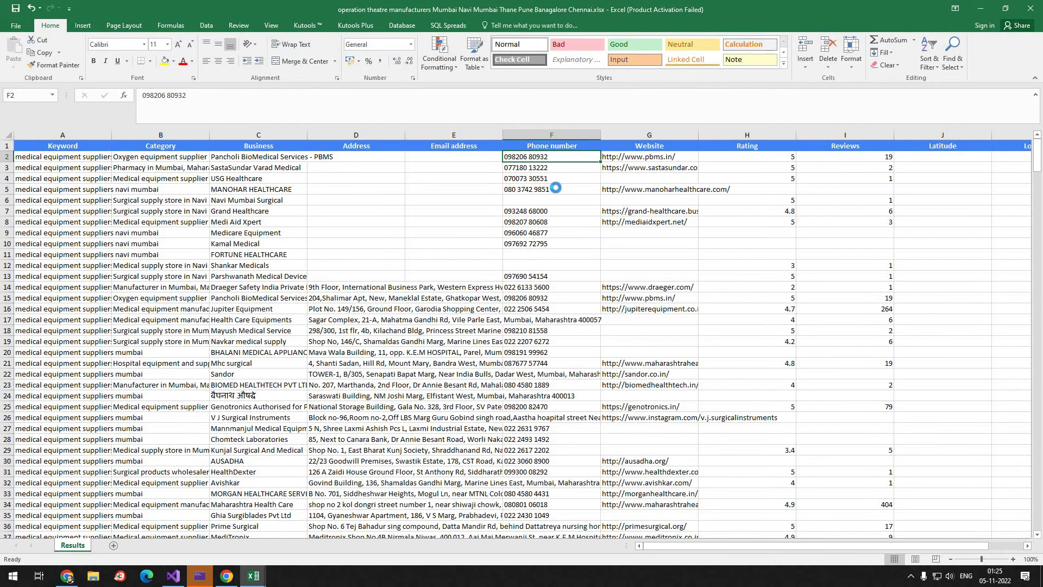
ctrl+scroll(556, 188, up, 3)
key(Down)
key(Down)
key(Down)
key(Down)
key(Down)
key(Down)
key(Down)
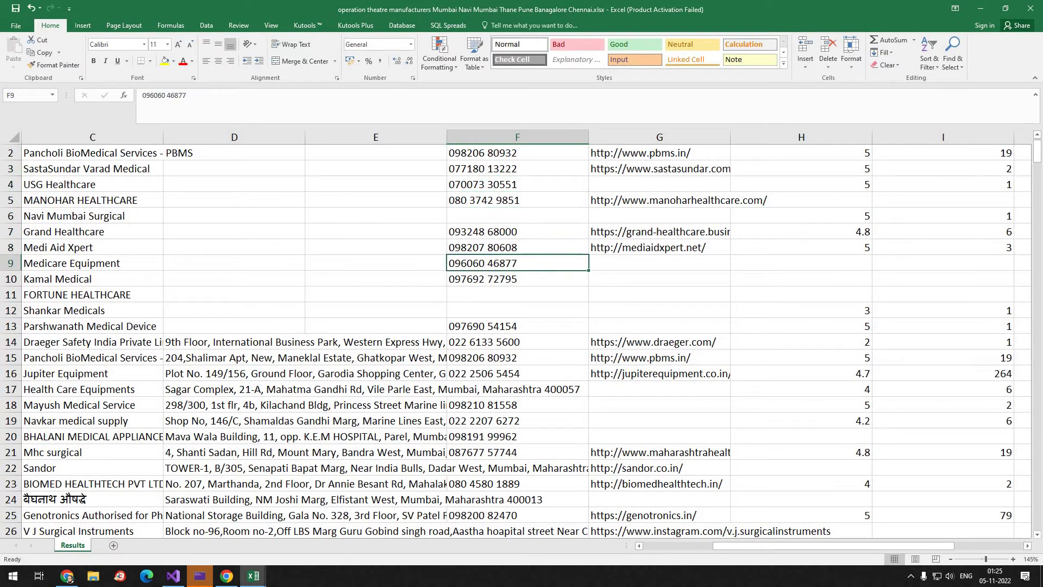
Step: Remove all spaces from the Phone number column by replacing every space with nothing
click(534, 136)
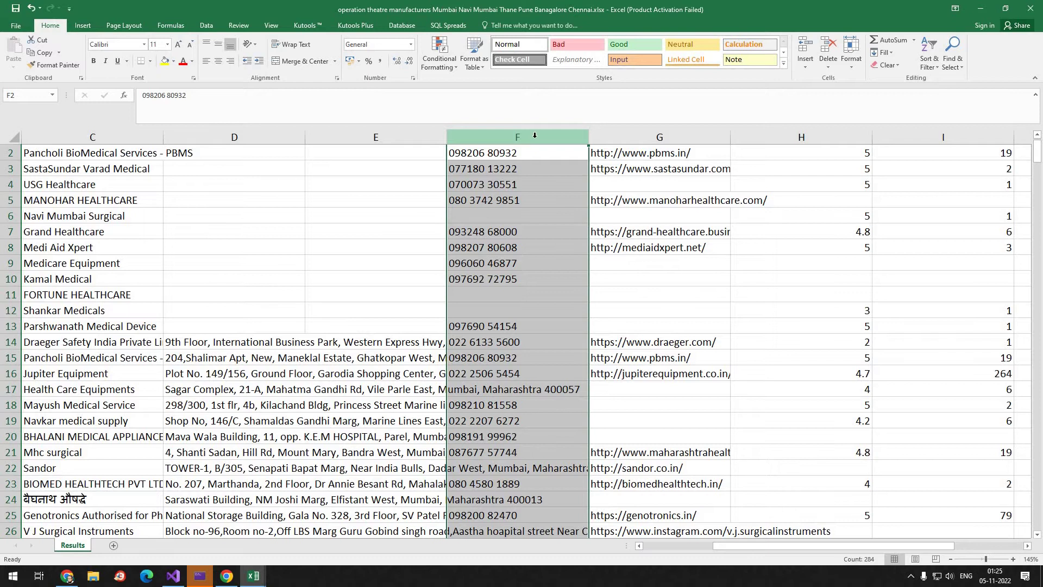
key(ctrl+h)
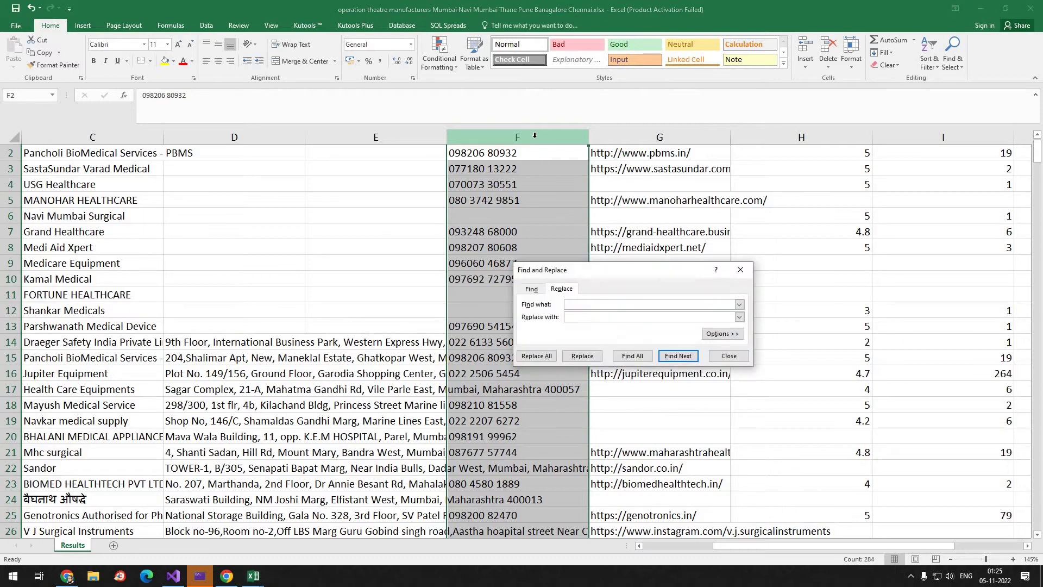
drag(635, 277, 726, 176)
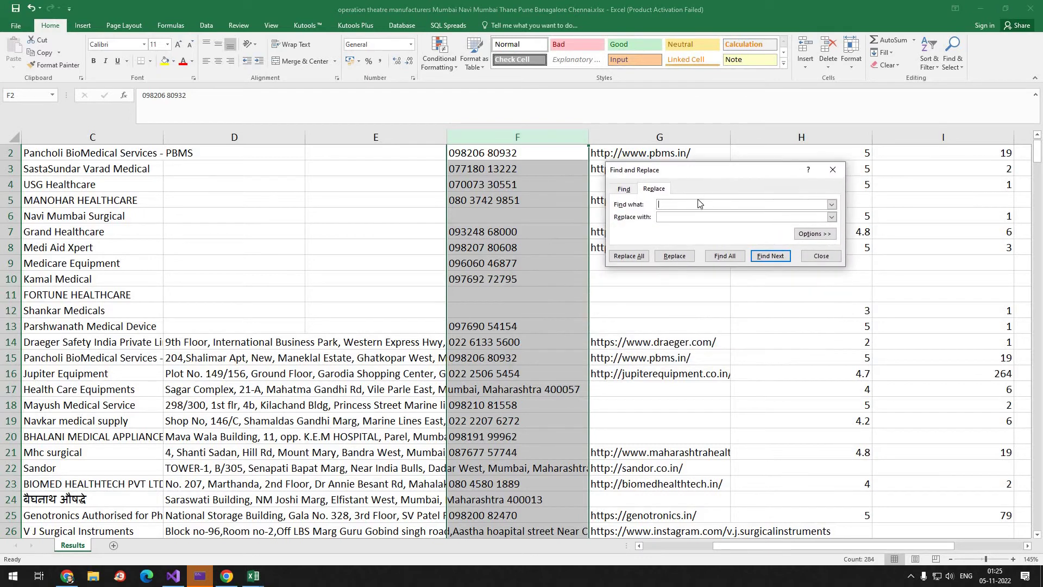
click(629, 256)
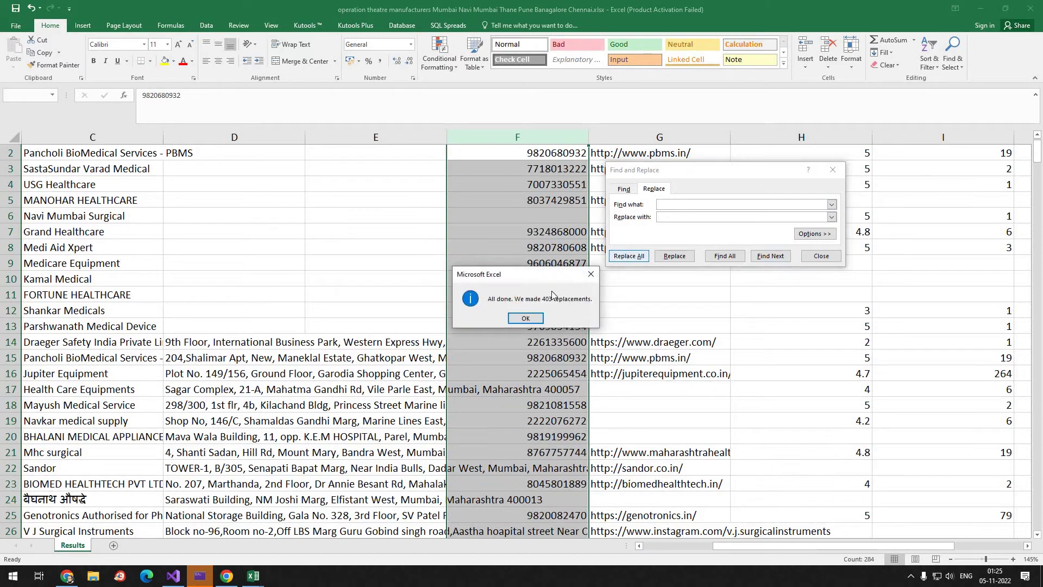
click(527, 318)
click(833, 169)
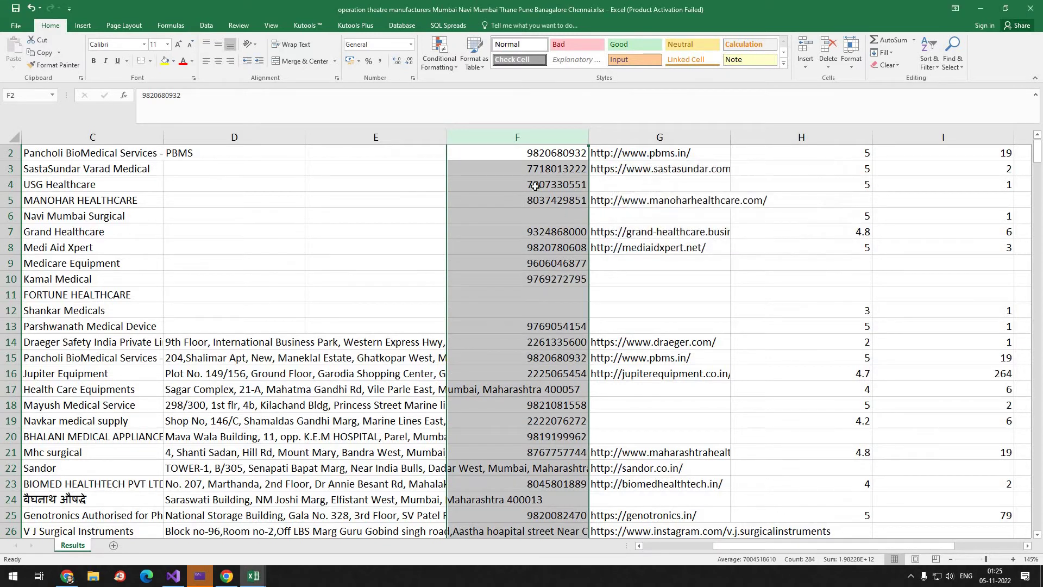
Step: Check the Phonenumber column for blank cells down to row 12
click(530, 154)
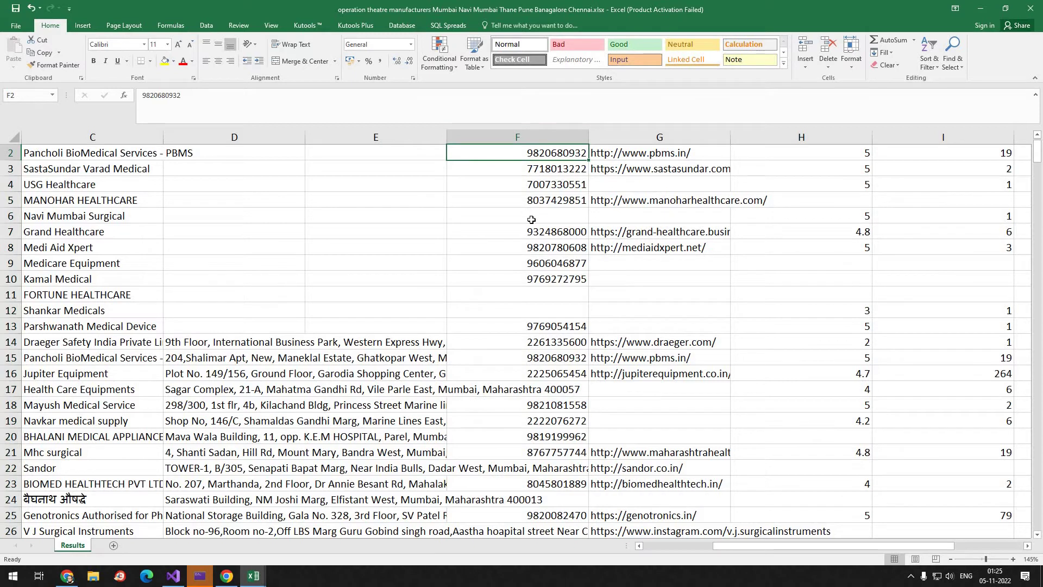
scroll(548, 213, down, 3)
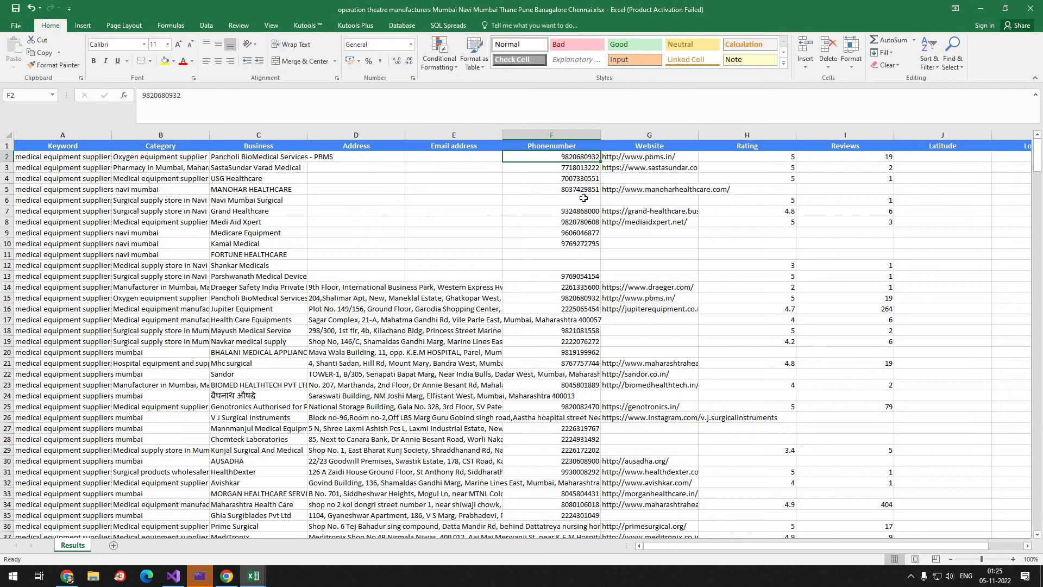
click(582, 199)
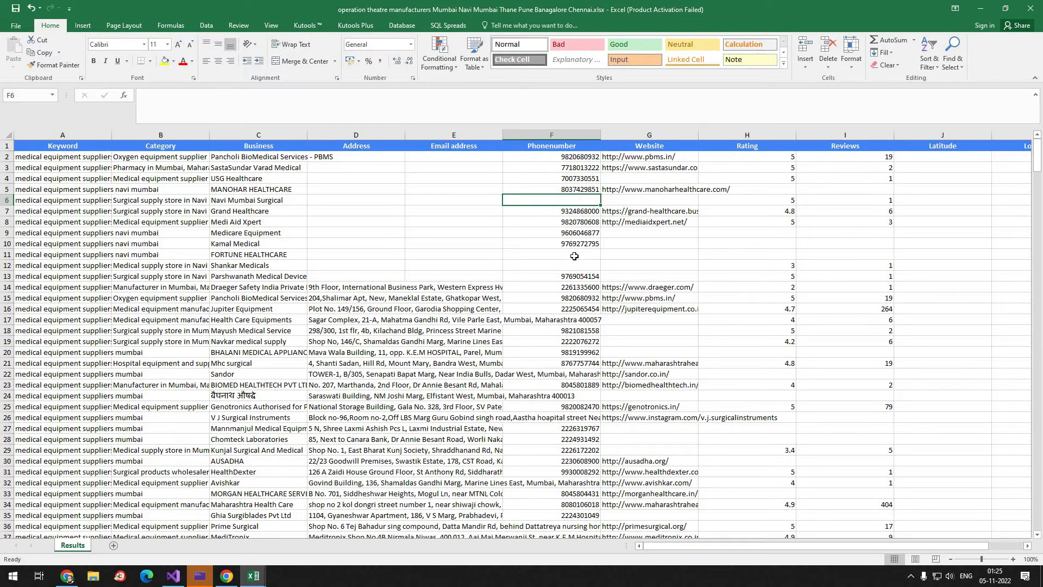
drag(578, 256, 577, 266)
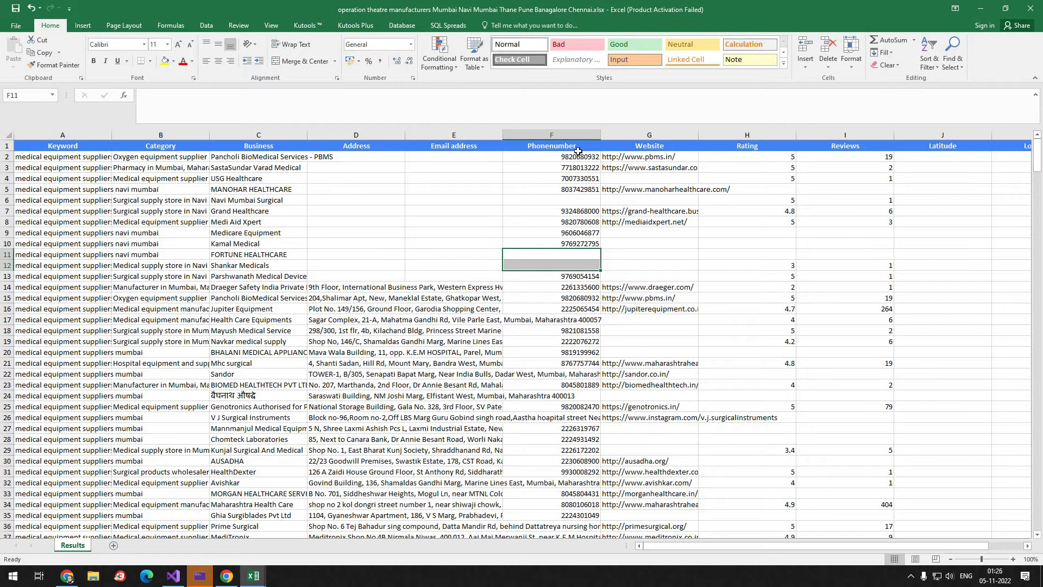
click(572, 179)
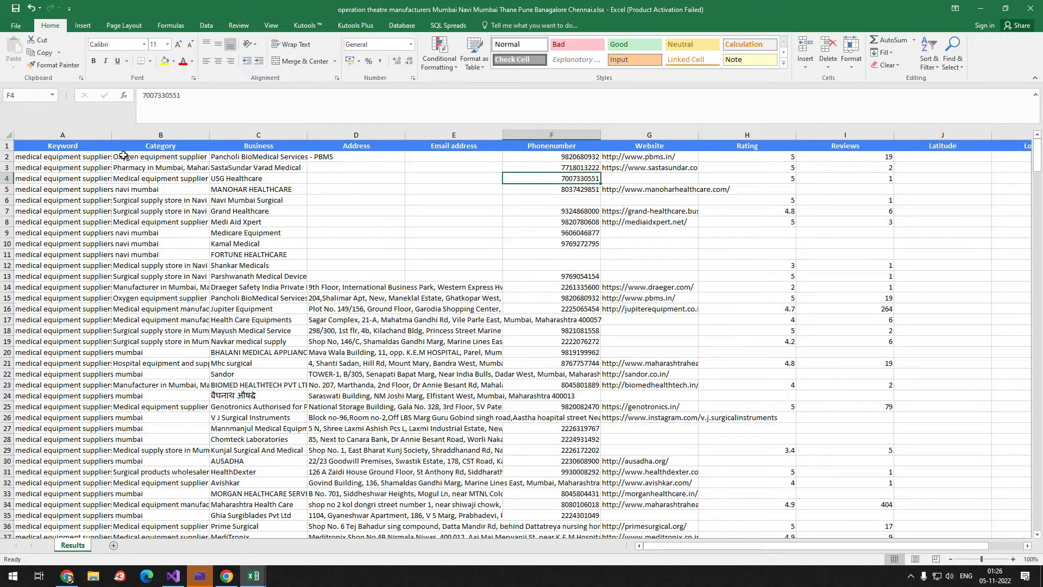
Step: Turn on filtering for the header row from Keyword to Longitude
click(28, 148)
key(shift+Right)
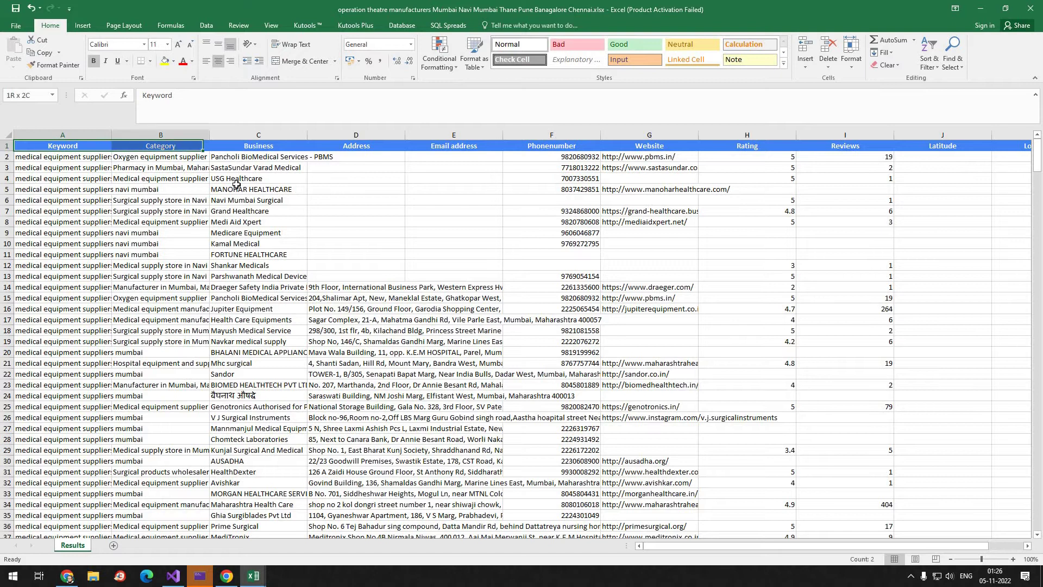
key(ctrl+shift+Right)
click(206, 25)
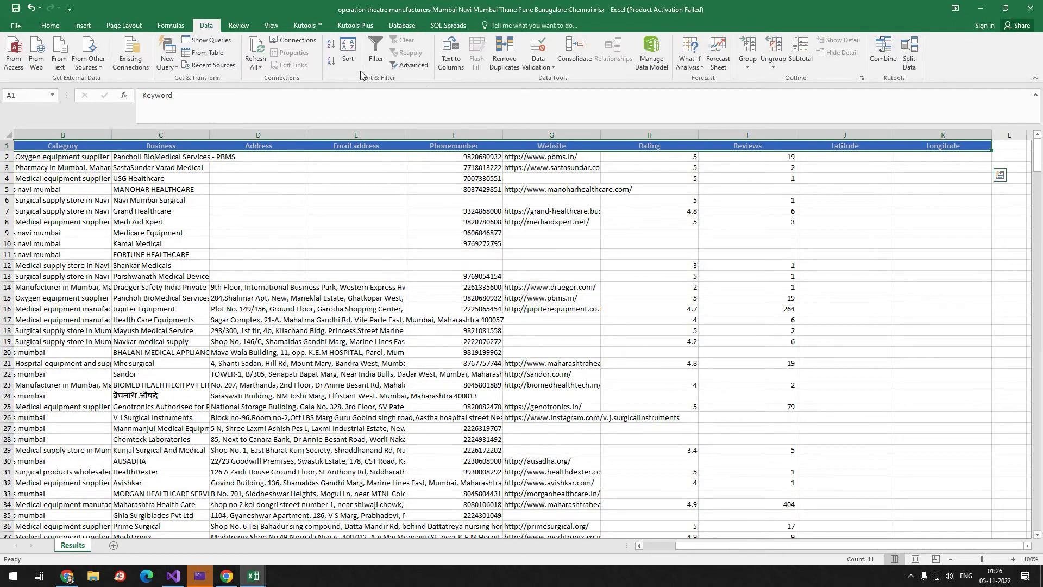
click(375, 54)
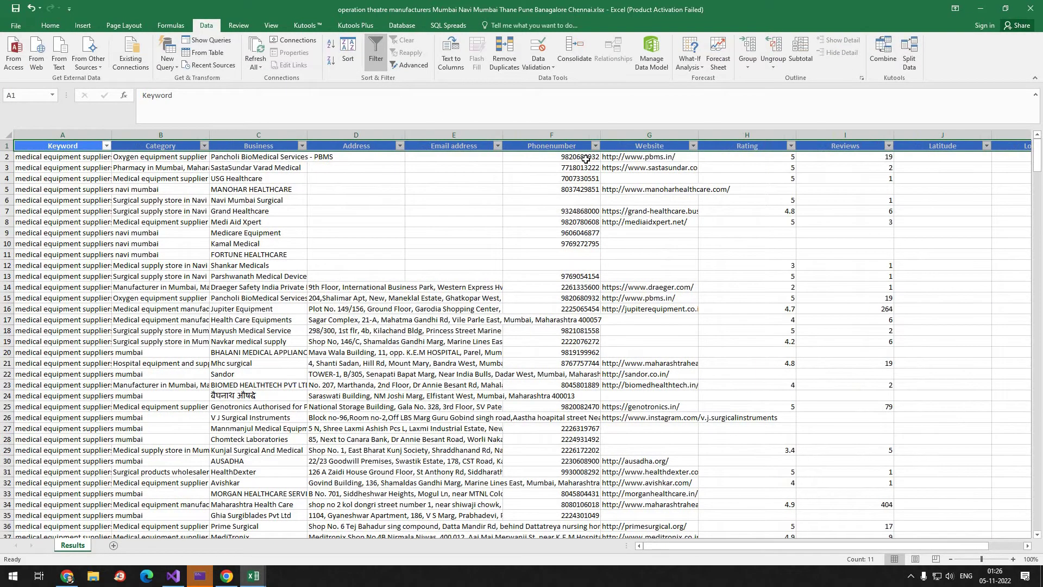
Step: Filter the Phonenumber column to show only the blank entries
click(559, 168)
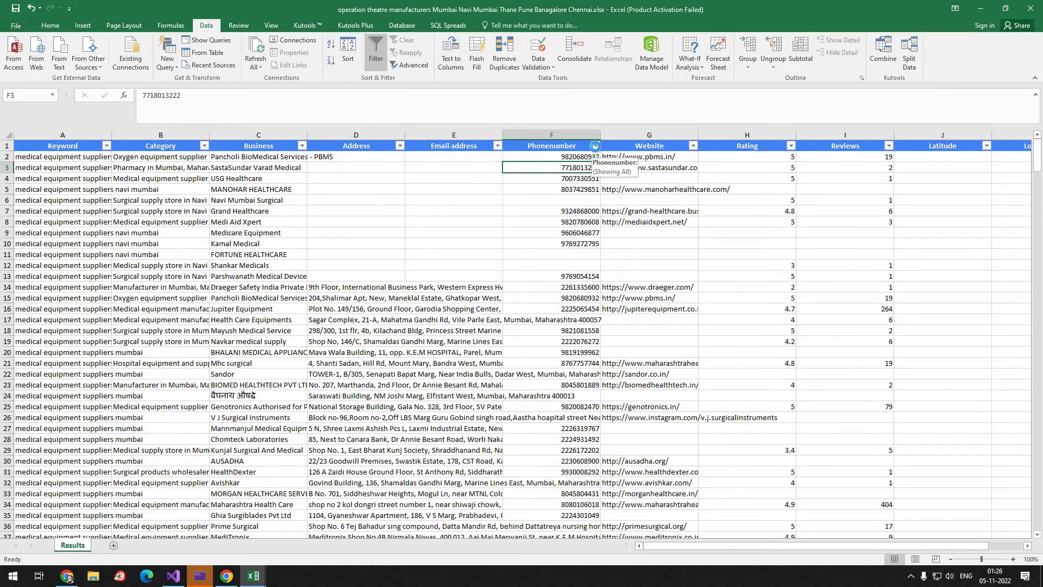
click(595, 146)
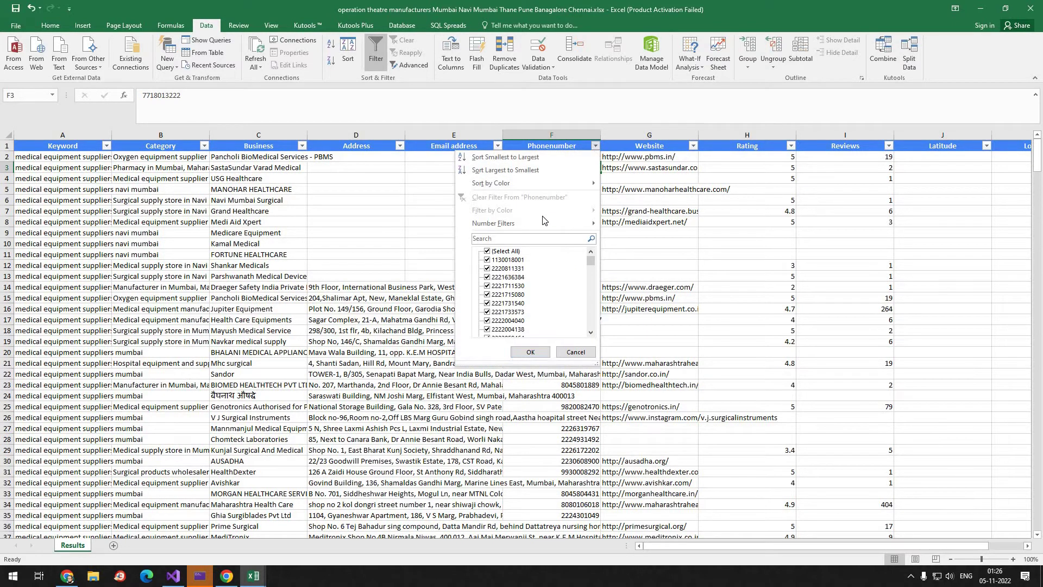
click(487, 251)
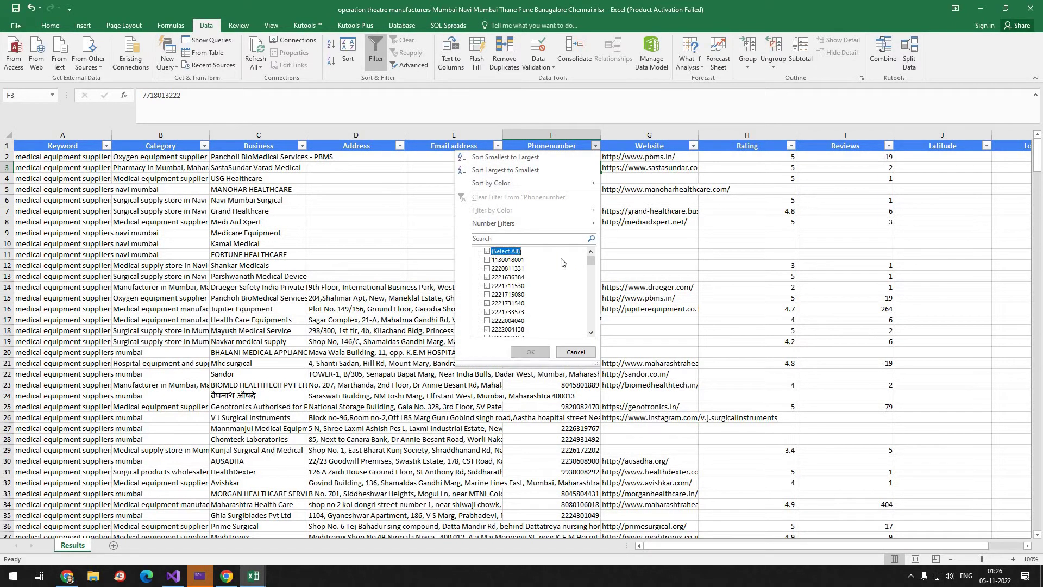
drag(591, 262, 598, 341)
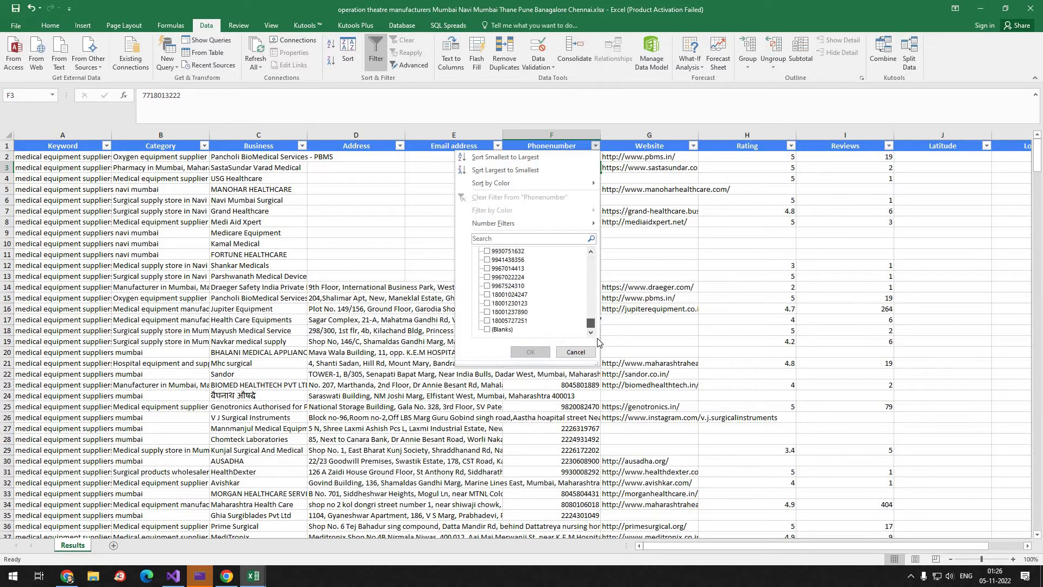
click(488, 329)
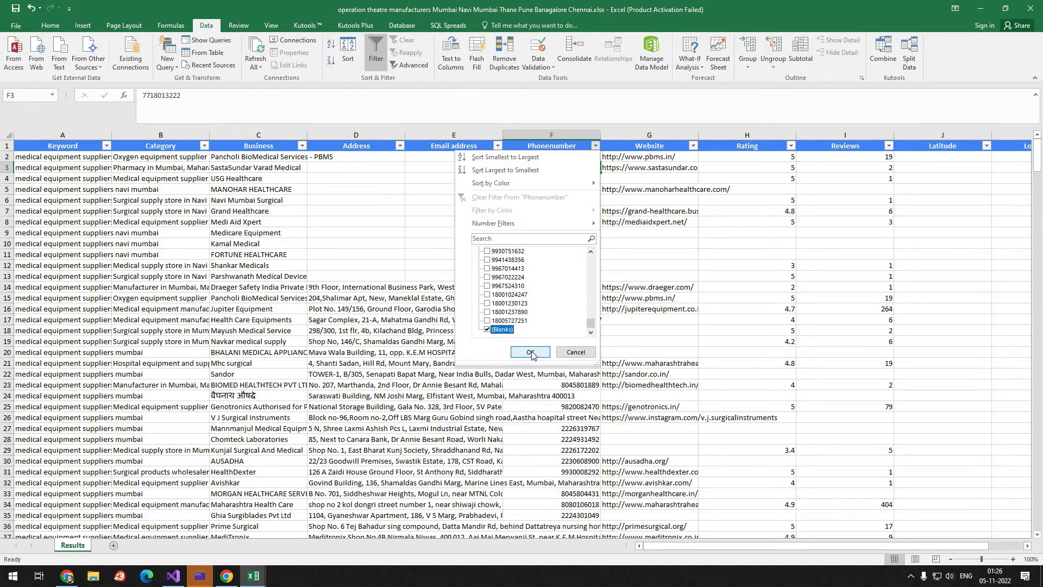
click(530, 352)
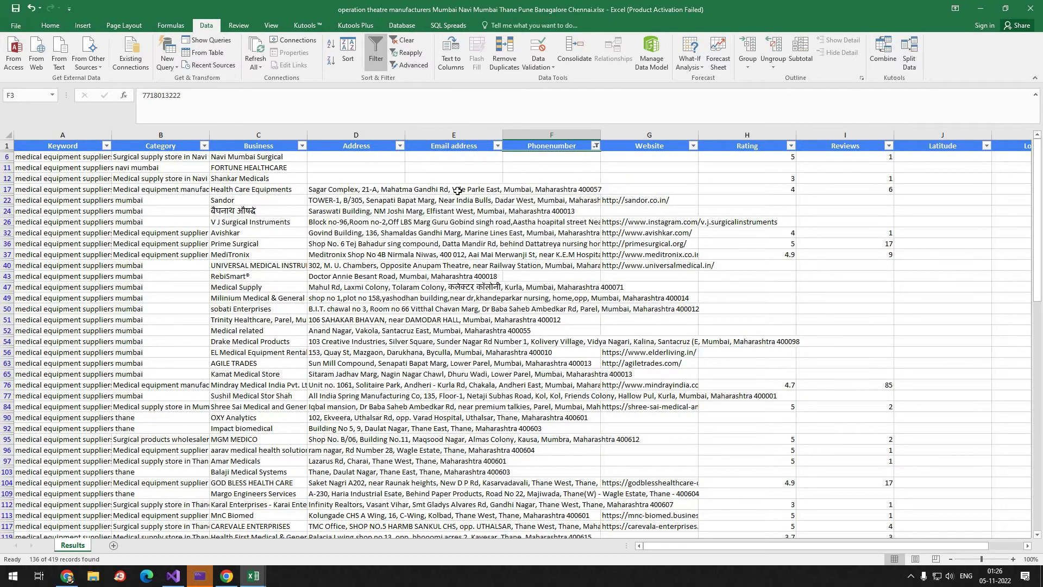
Step: Delete all the filtered rows without a phone number, from row 6 through row 418
scroll(440, 245, down, 3)
scroll(420, 280, down, 4)
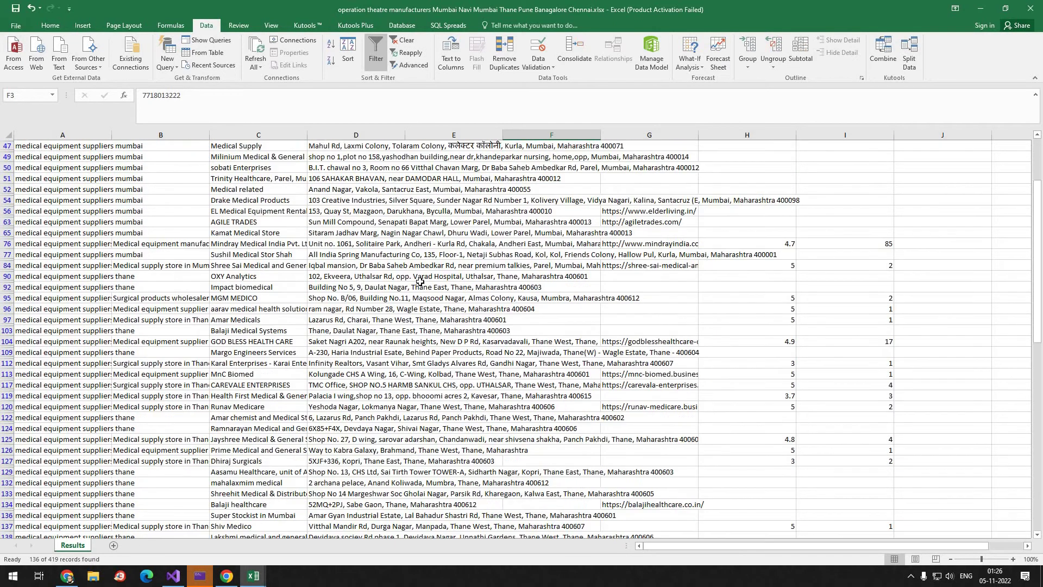
scroll(515, 222, up, 7)
scroll(515, 223, up, 1)
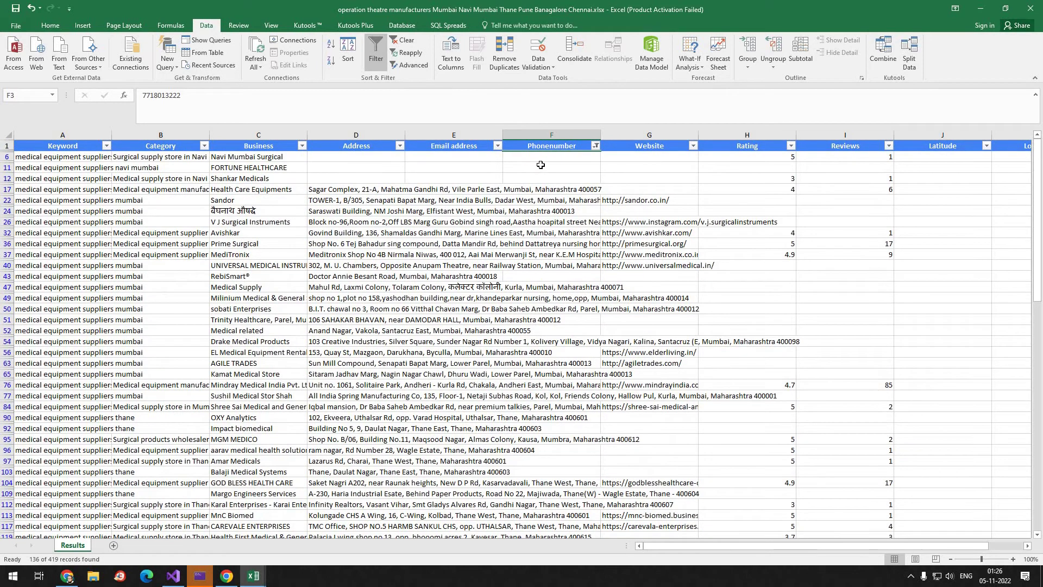
click(543, 159)
drag(547, 428, 554, 495)
click(45, 167)
drag(6, 157, 6, 450)
drag(3, 511, 4, 484)
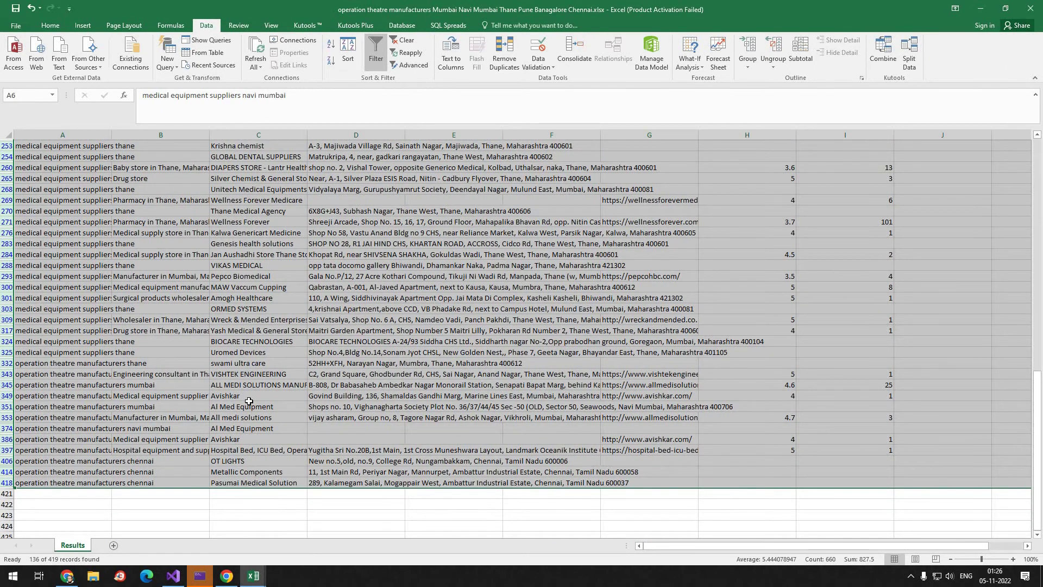
key(ctrl+minus)
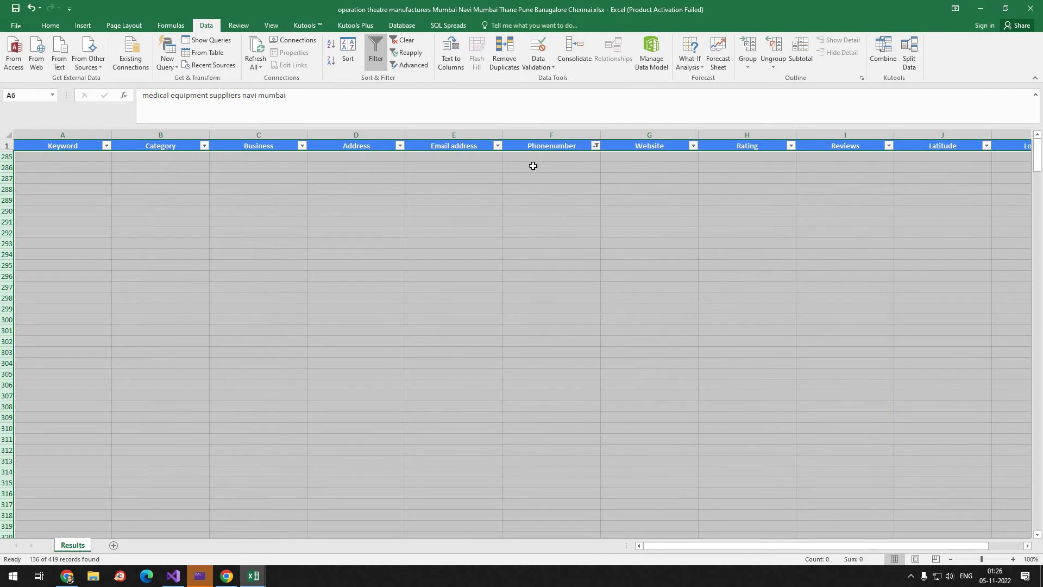
Step: Show all remaining records again by selecting every value in the Phonenumber filter
click(533, 166)
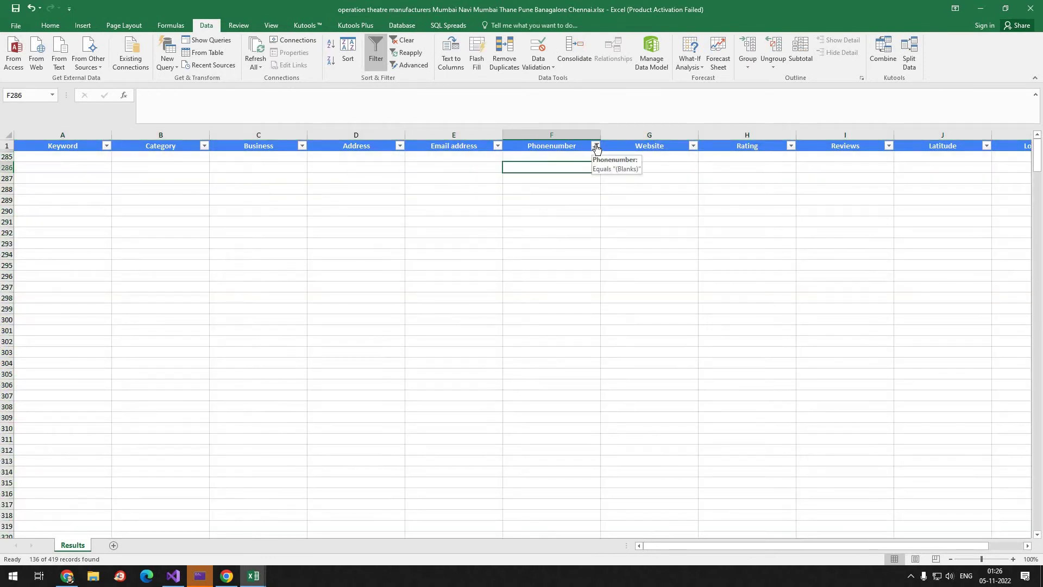
click(596, 146)
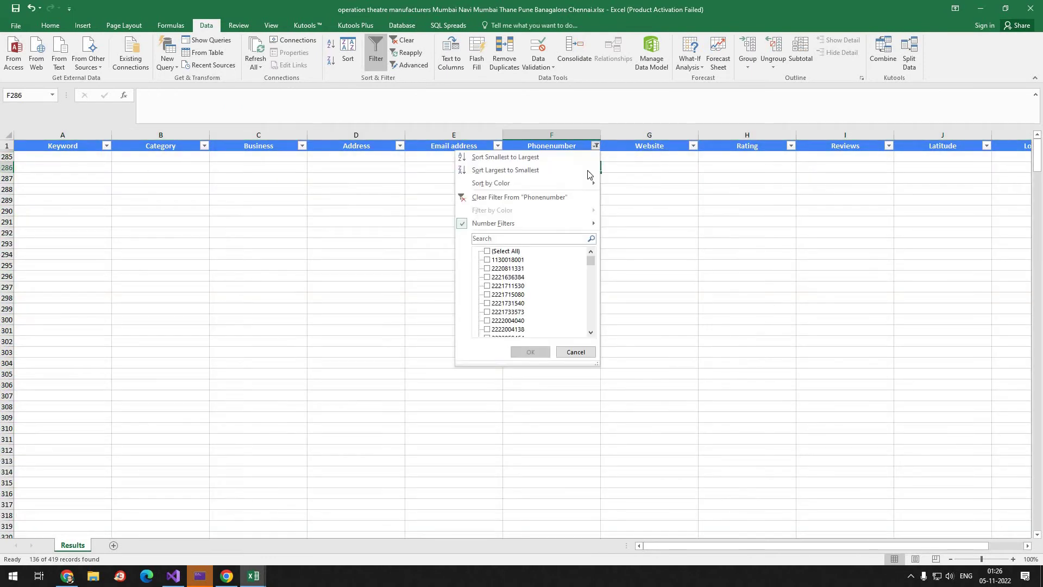
click(488, 252)
scroll(540, 295, down, 5)
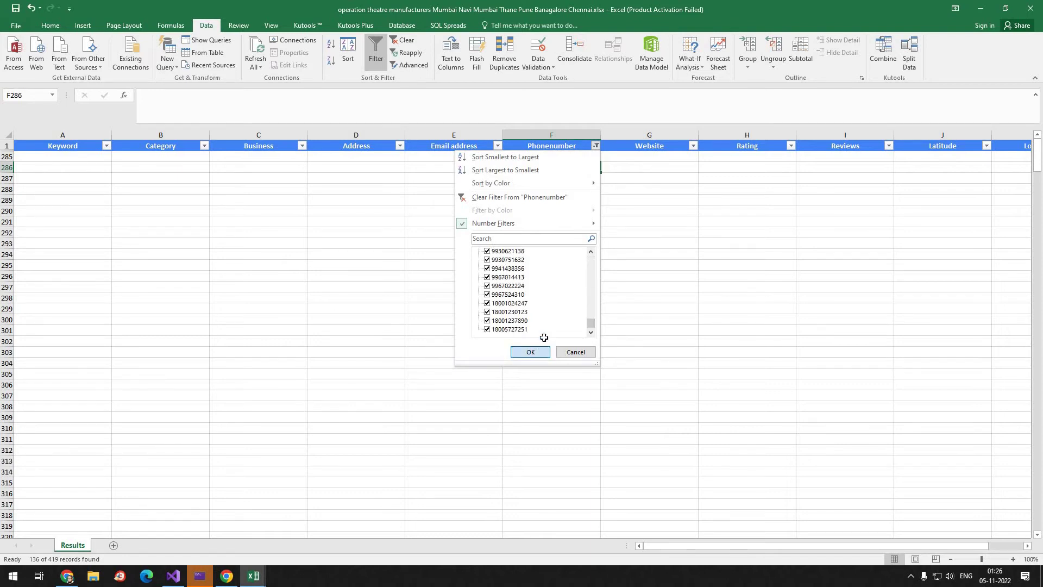
click(530, 352)
Step: Check the Phonenumber column down to its last record for remaining gaps
click(585, 274)
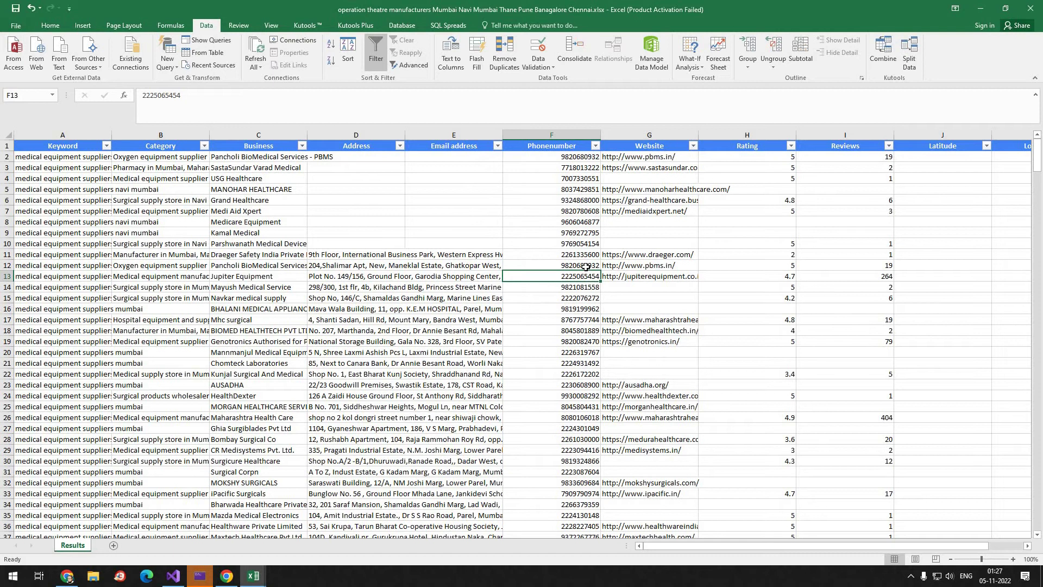
key(ctrl+Down)
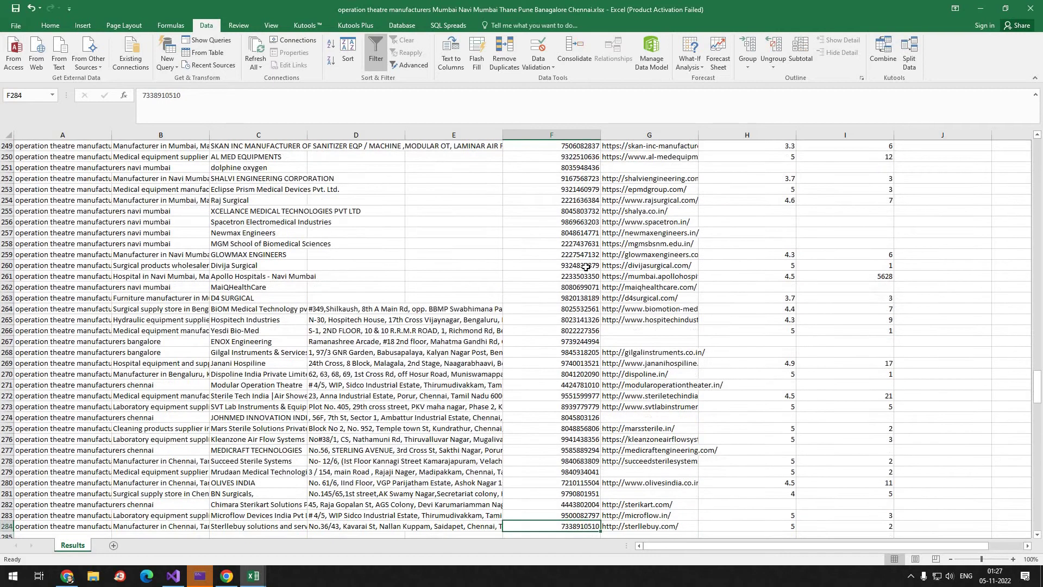
scroll(585, 267, down, 1)
key(ctrl+Up)
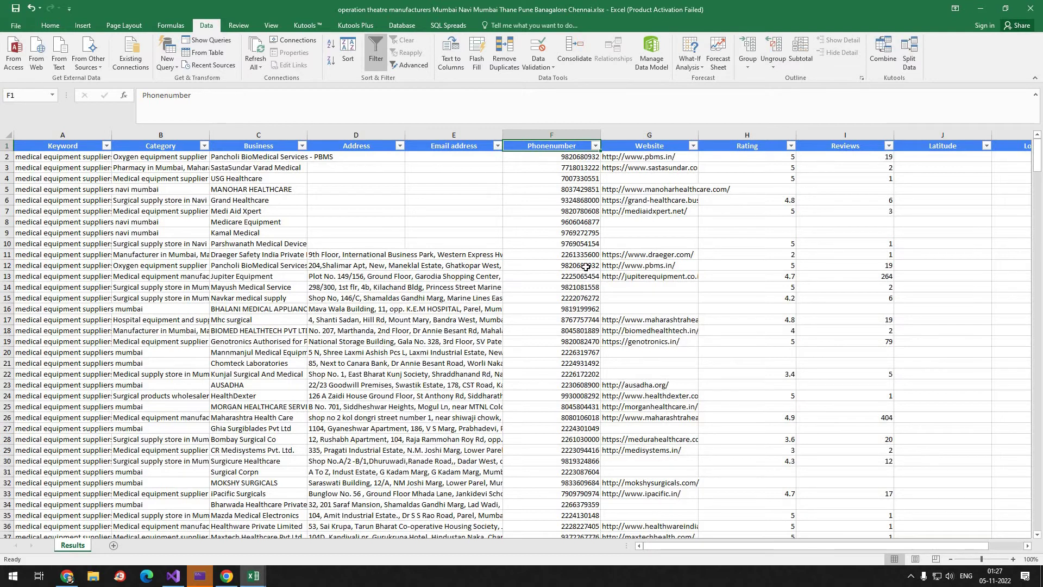
Step: Copy the Business names in C2:C284 into the Company column of sample-csv-file.csv, starting at B2
key(alt+Tab)
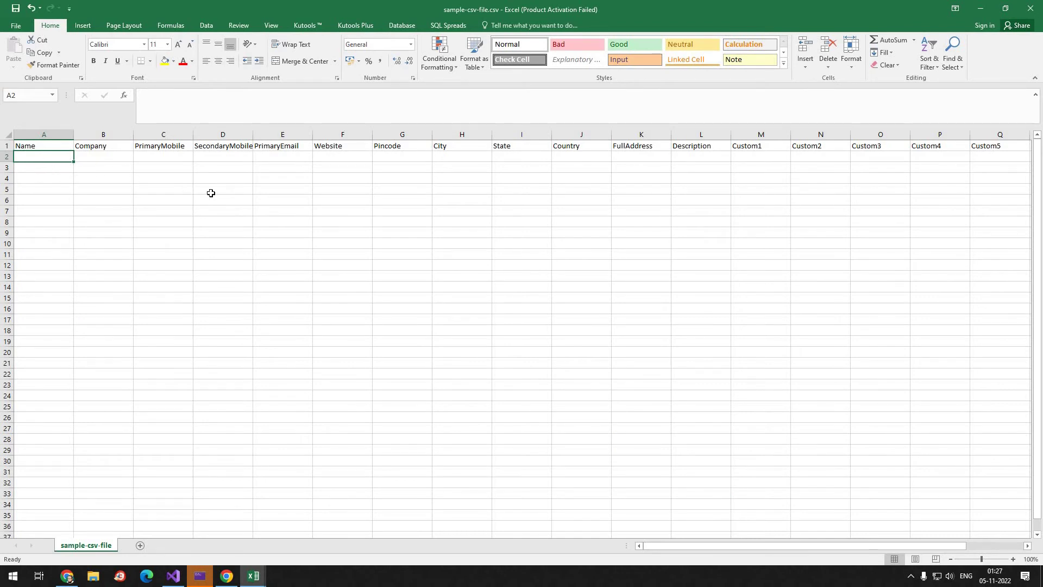
key(alt+Tab)
key(Home)
key(Down)
key(Right)
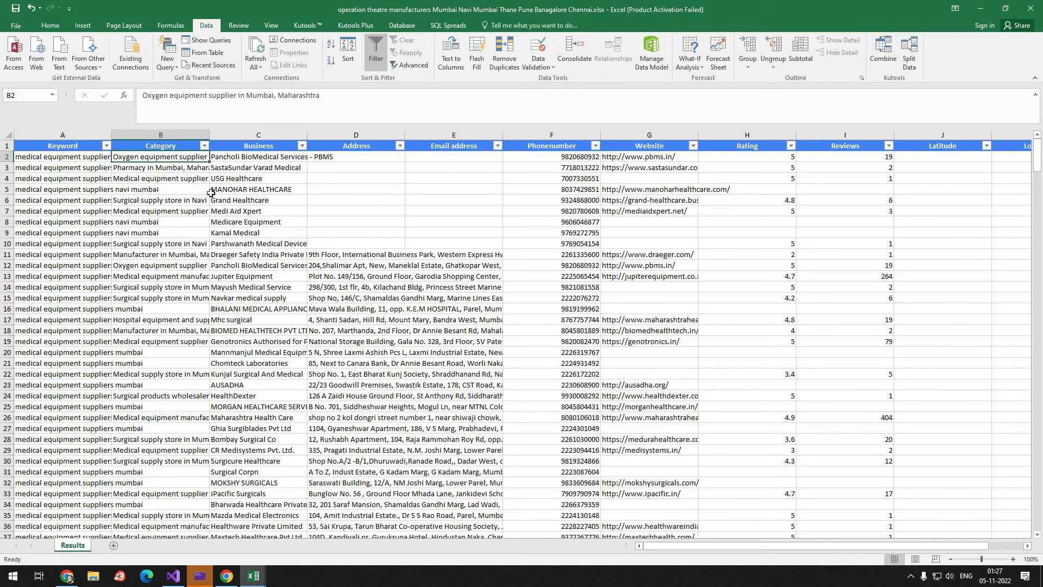
key(alt+Tab)
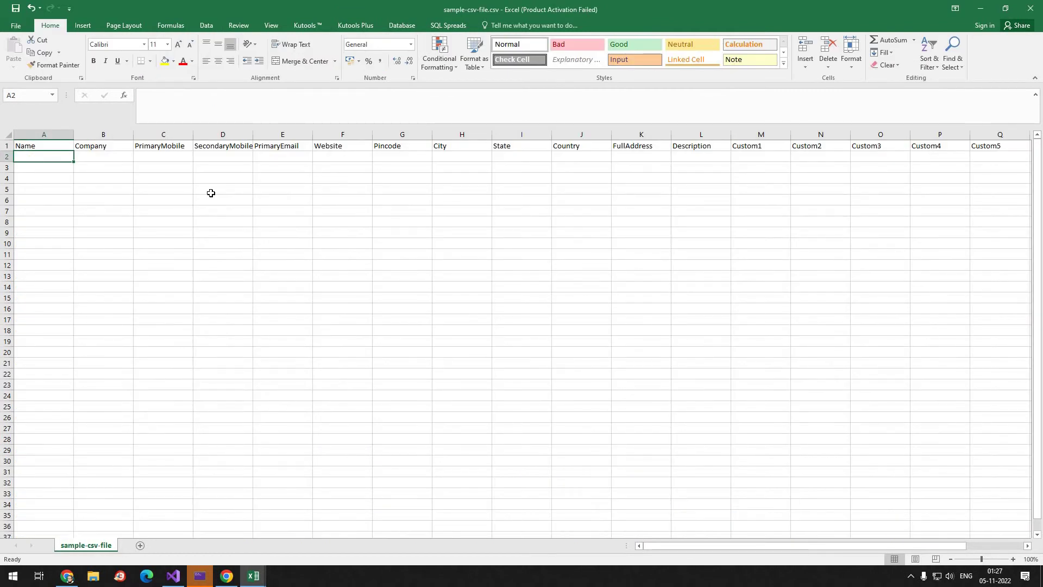
key(Right)
key(alt+Tab)
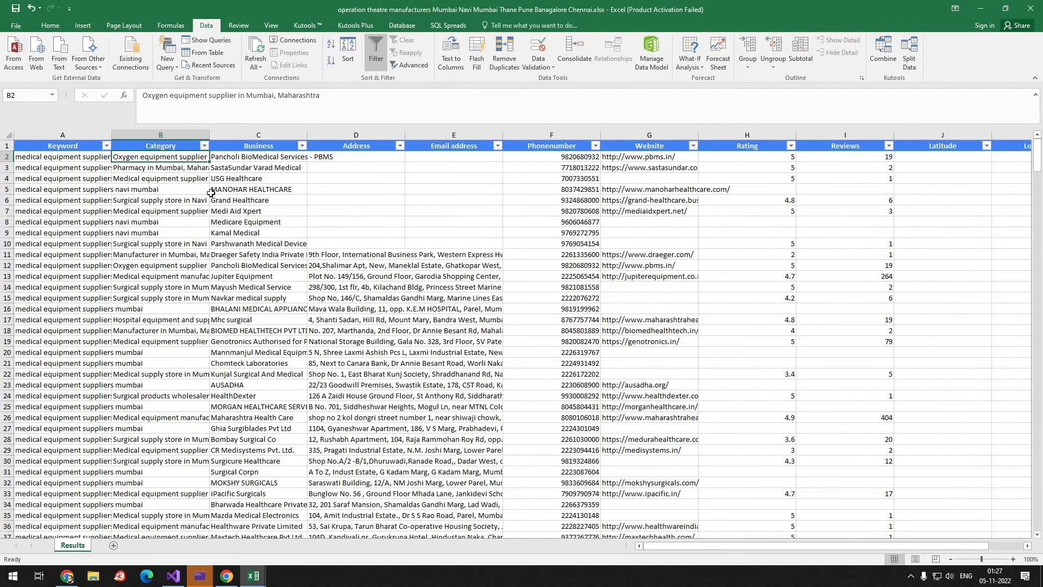
key(Right)
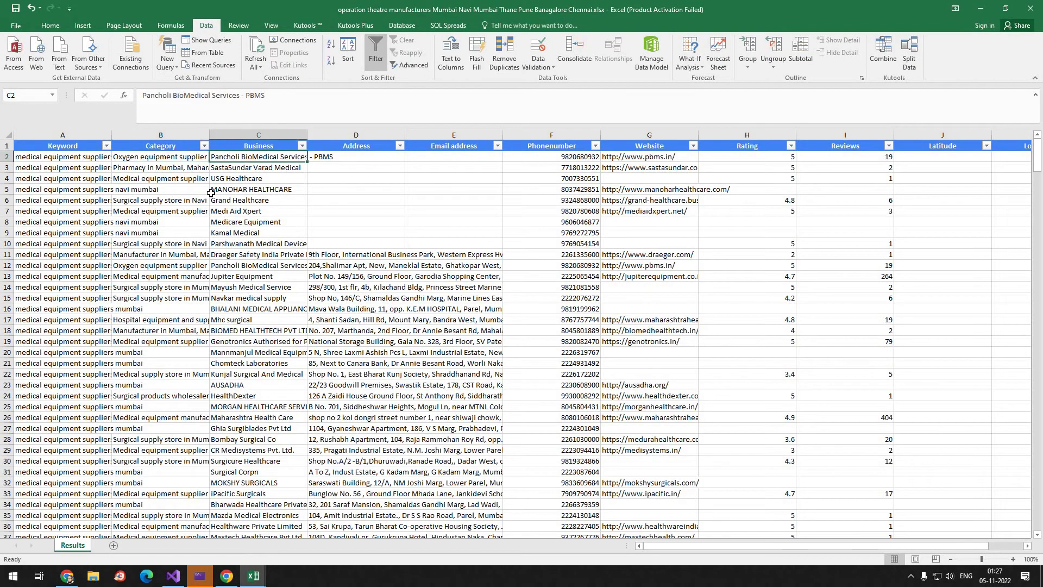
key(ctrl+shift+Down)
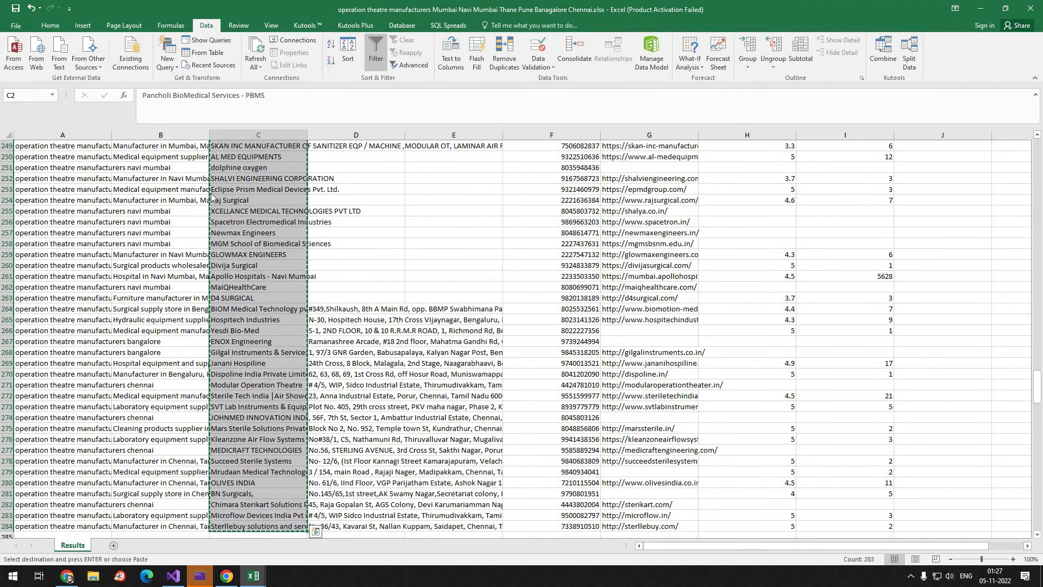
key(ctrl+c)
key(alt+Tab)
key(ctrl+shift+Down)
key(ctrl+v)
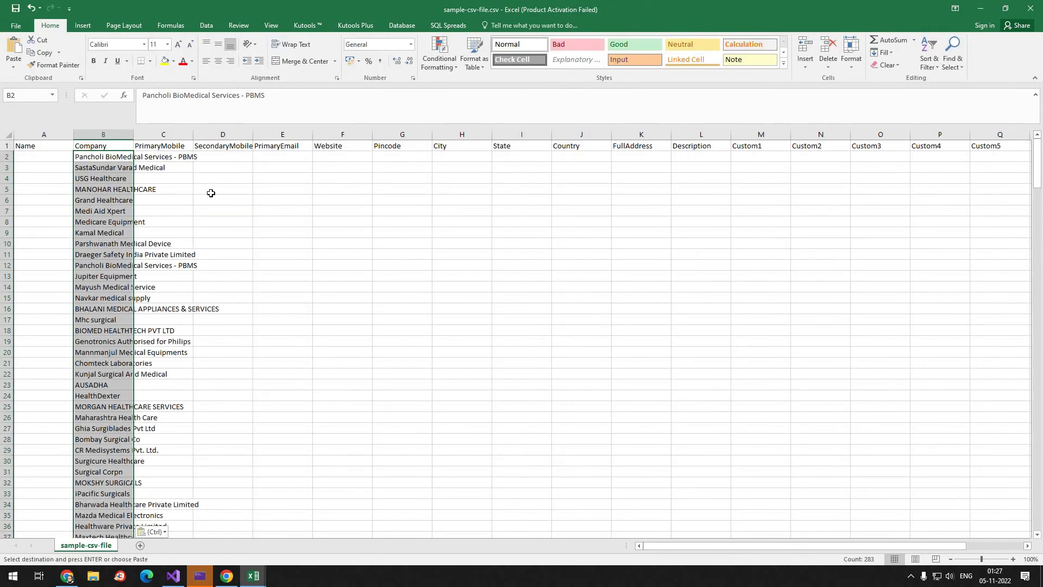
Step: Copy the numbers in F2:F284 of the manufacturers workbook into the PrimaryMobile column of the sample file, starting at C2
key(Right)
key(alt+Tab)
key(ctrl+Up)
key(Down)
key(Right)
key(Right)
key(Right)
key(ctrl+shift+Down)
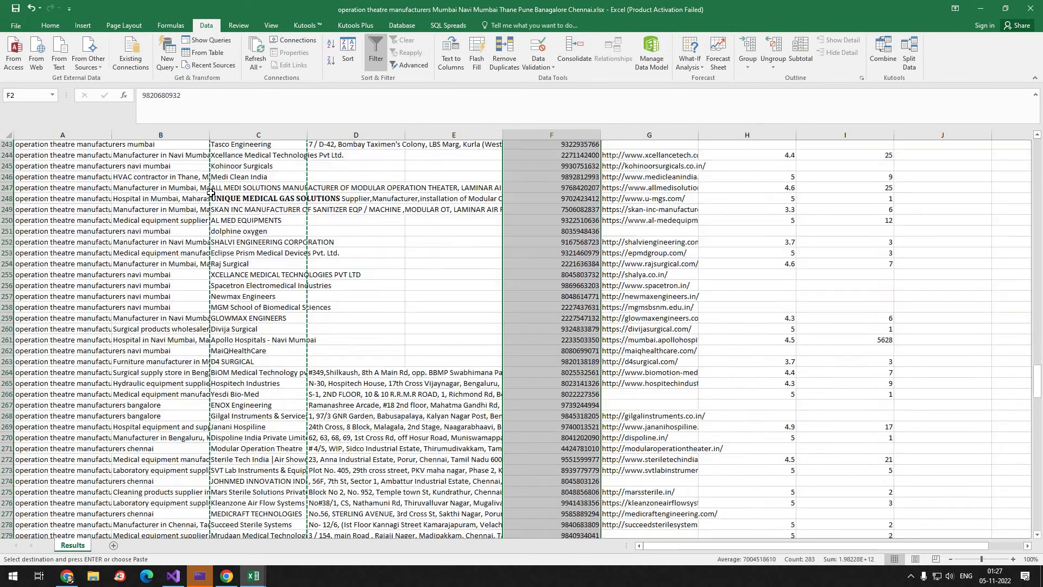
key(ctrl+c)
key(alt+Tab)
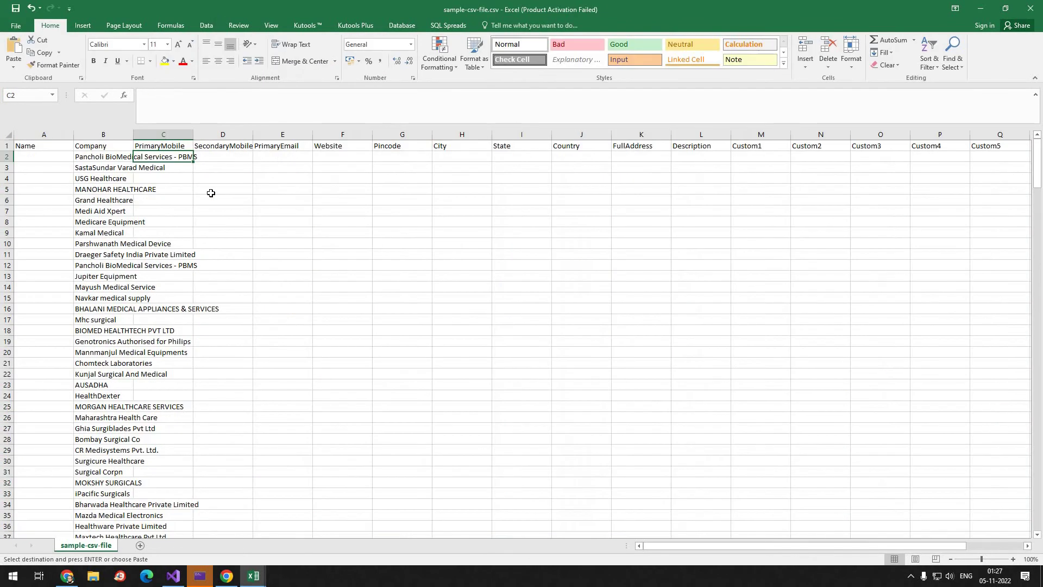
key(ctrl+v)
Step: Copy the Website entries in G2:G284 of the manufacturers workbook into the Website column of sample-csv-file.csv, starting at F2
key(alt+Tab)
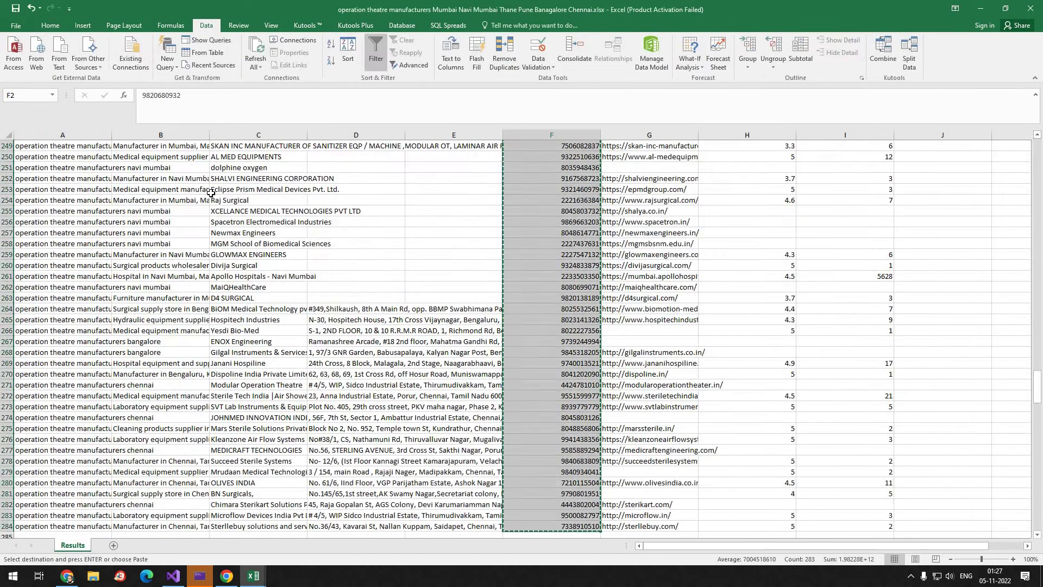
key(ctrl+Up)
key(Down)
key(Right)
key(shift+Down)
key(shift+Down)
key(shift+Down)
key(shift+Down)
key(shift+Down)
key(shift+Down)
key(shift+Down)
key(shift+Down)
key(shift+Down)
key(shift+Down)
key(shift+Down)
key(shift+Down)
key(shift+Down)
key(shift+Down)
key(shift+Down)
key(shift+Down)
key(shift+Down)
key(shift+Down)
key(shift+Down)
key(shift+Down)
key(shift+Down)
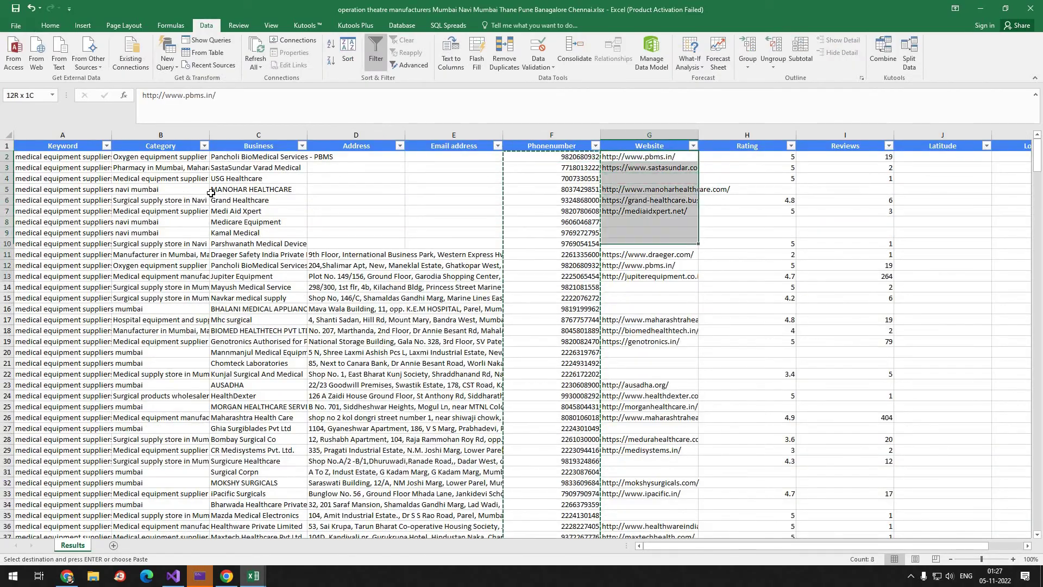
key(ctrl+shift+Down)
key(ctrl+shift+Down)
key(ctrl+shift+Down)
key(ctrl+shift+Down)
key(ctrl+shift+Down)
key(ctrl+shift+Down)
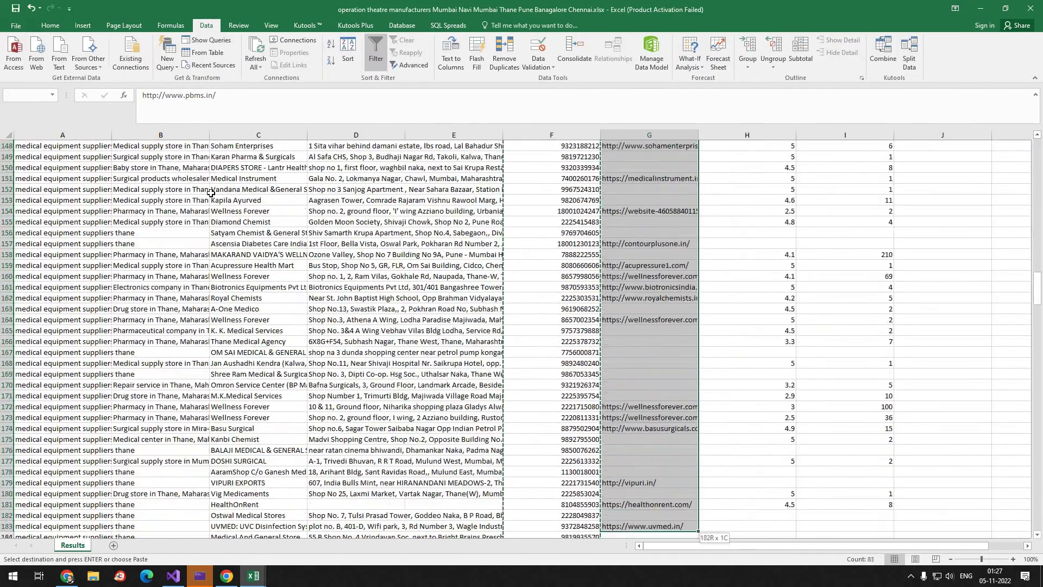
key(ctrl+shift+Up)
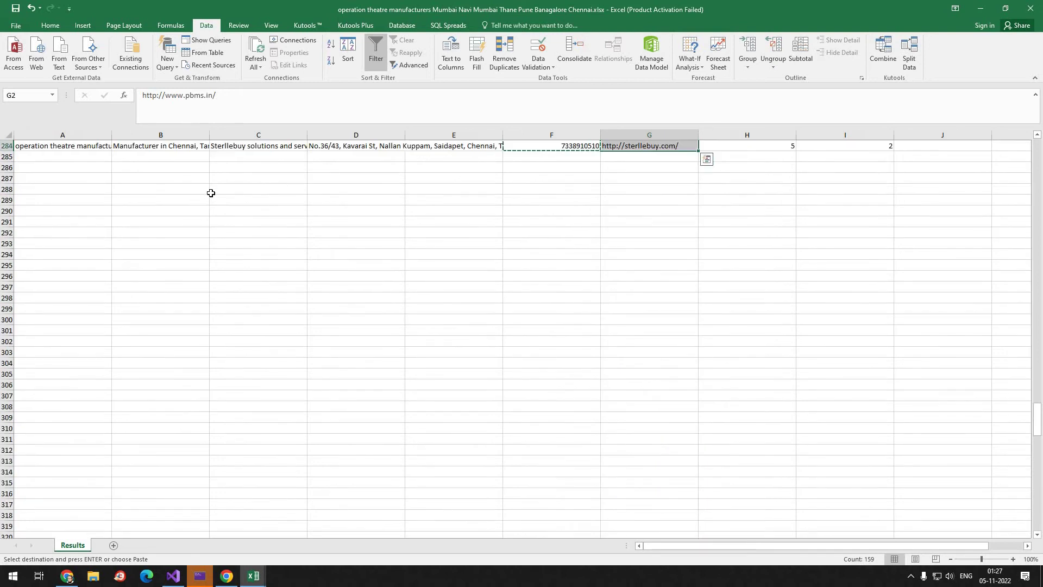
key(alt+Tab)
key(Right)
key(ctrl+v)
Step: Check the Email address column of the manufacturers workbook for any entries worth copying
key(alt+Tab)
key(ctrl+Up)
key(Down)
key(Left)
key(Left)
key(Left)
key(Right)
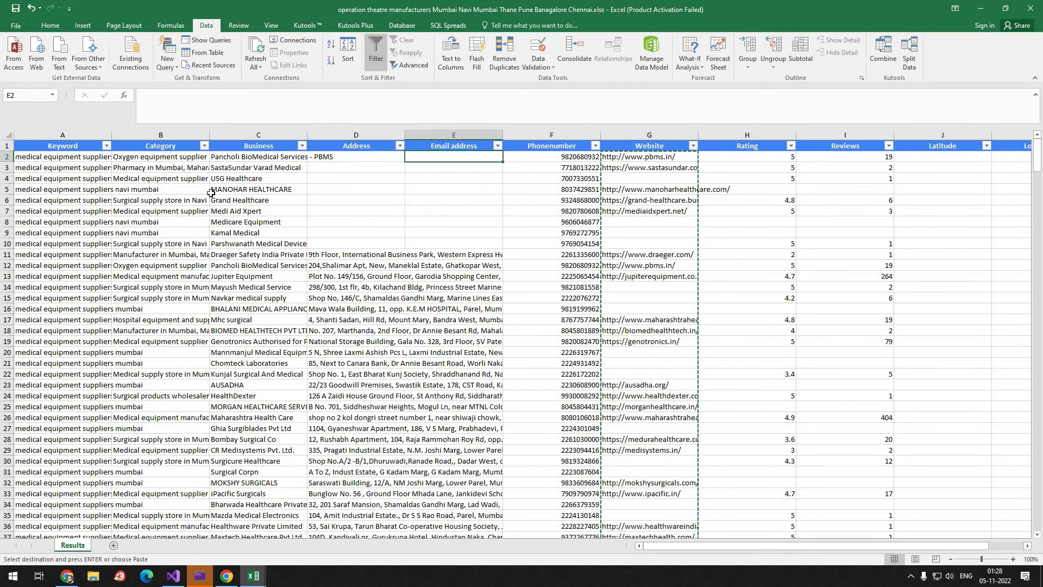
key(ctrl+shift+Down)
key(ctrl+Up)
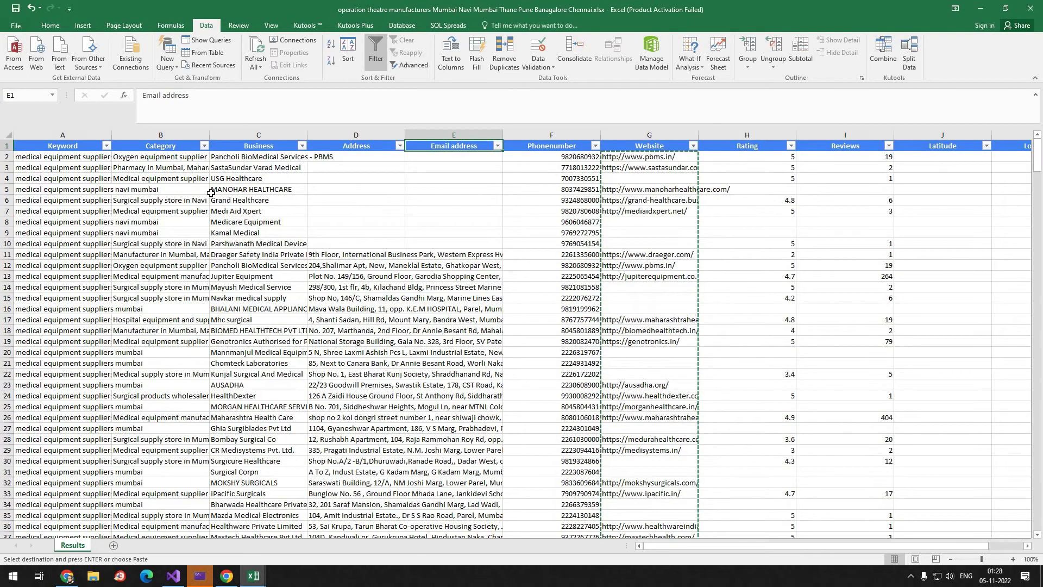
Step: Copy the addresses in D2:D284 of the manufacturers workbook into the FullAddress column of the sample file, starting at K2
key(Left)
key(Down)
key(ctrl+shift+Down)
key(ctrl+shift+Down)
key(ctrl+shift+Down)
key(ctrl+shift+Down)
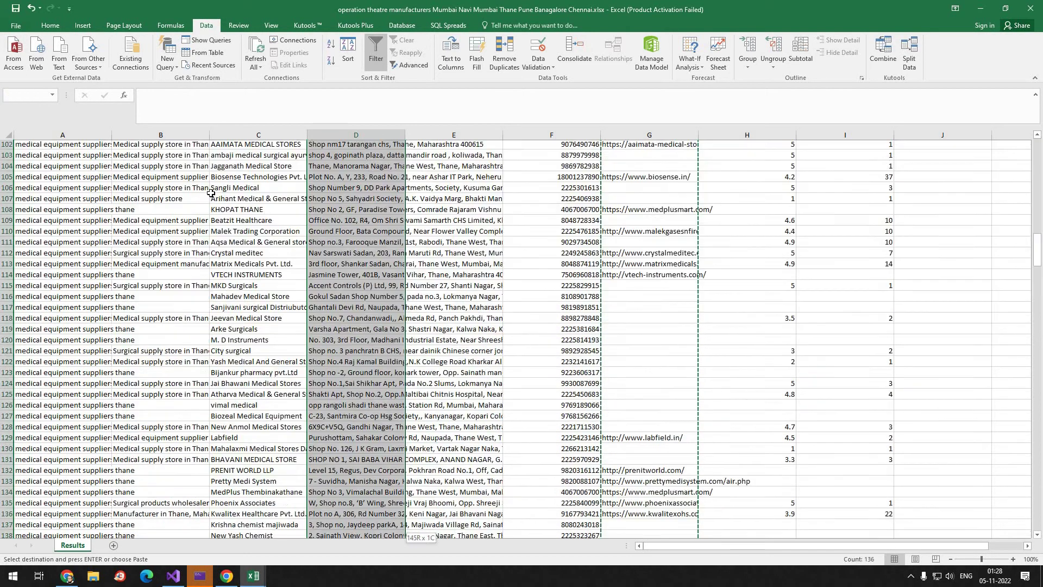
key(ctrl+Up)
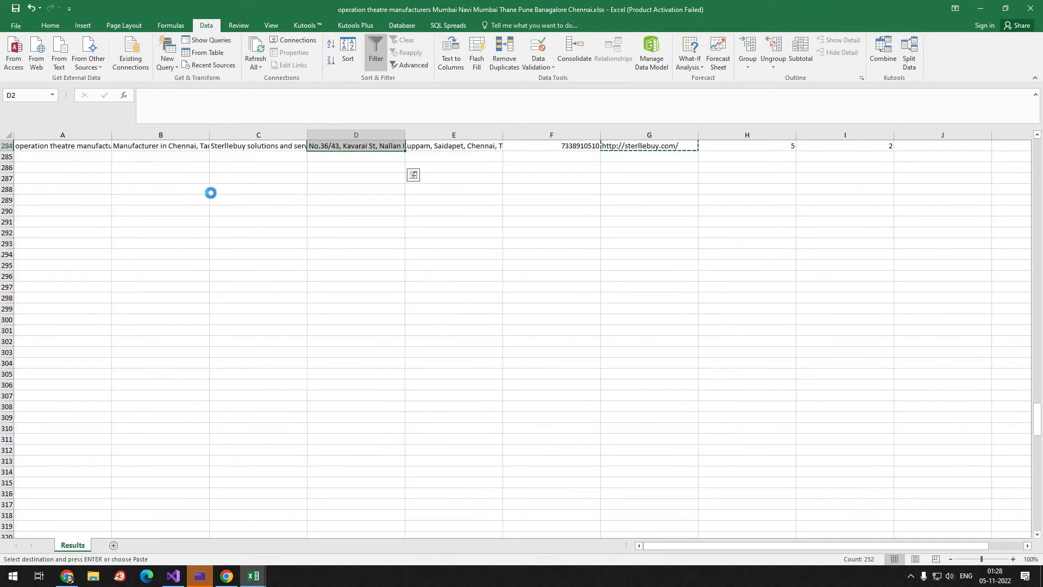
key(ctrl+Tab)
key(Right)
key(Right)
key(Right)
key(Right)
key(Right)
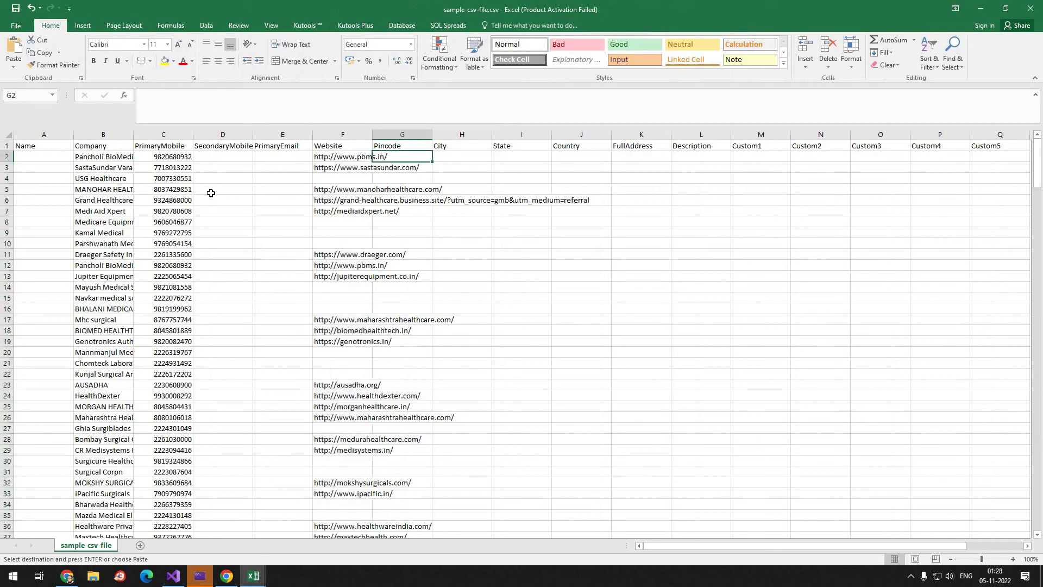
key(ctrl+v)
Step: Copy the Category entries of the manufacturers workbook into the Description column of the sample file, starting at L2
key(ctrl+Tab)
key(Left)
key(ctrl+Tab)
key(Left)
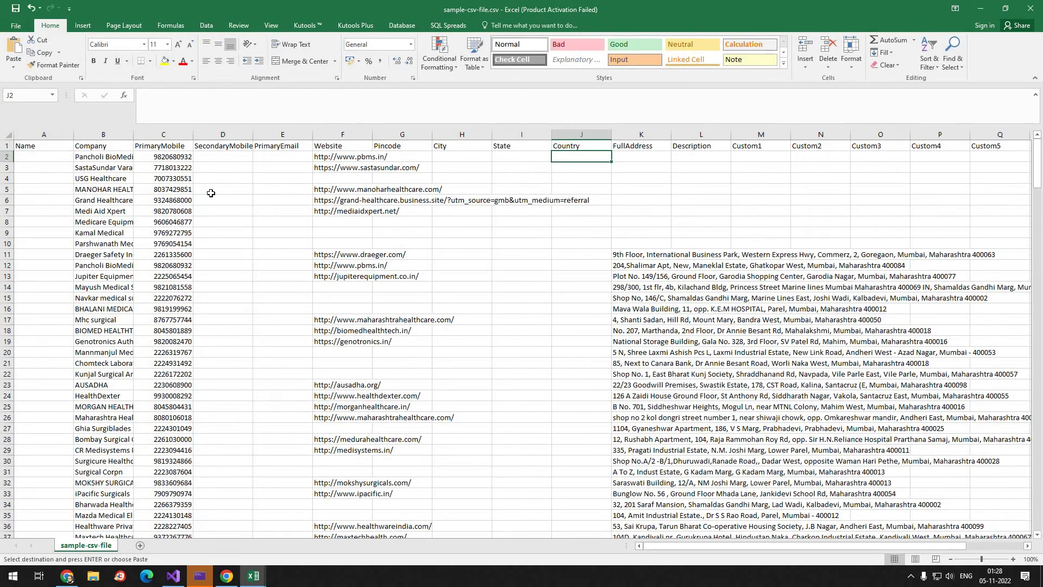
key(Right)
key(Right)
key(ctrl+v)
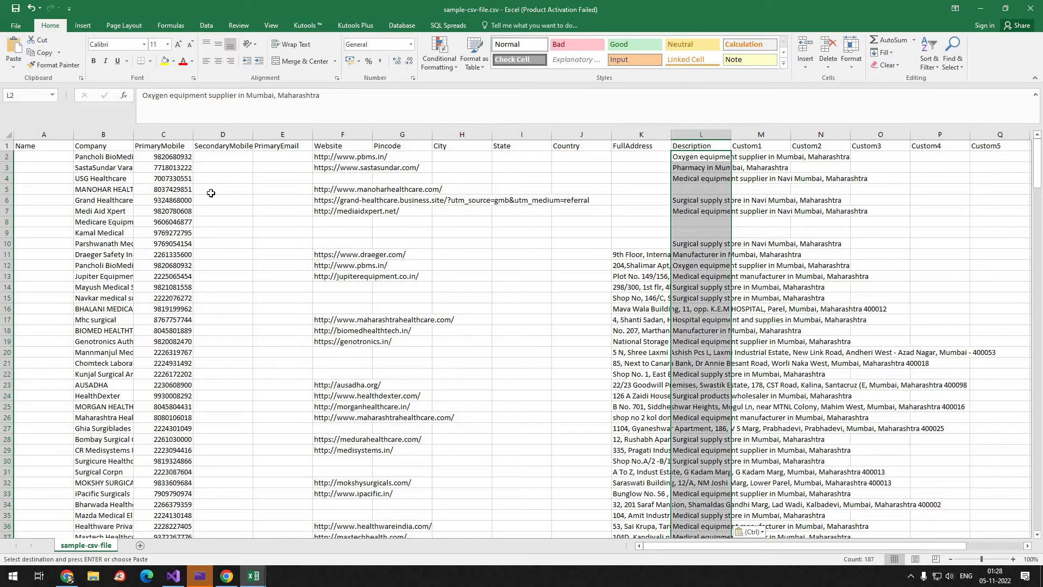
Step: Review the filled columns of the sample file from Description back to Company
key(Left)
key(Left)
key(Left)
key(Left)
key(Left)
key(Left)
key(Left)
key(Left)
key(Left)
key(Left)
key(Left)
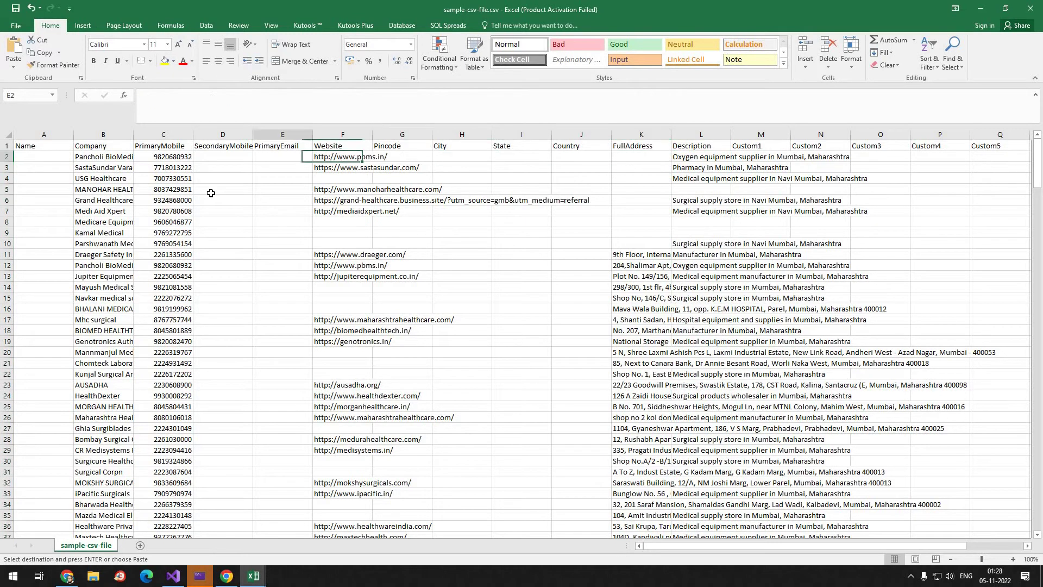
key(Right)
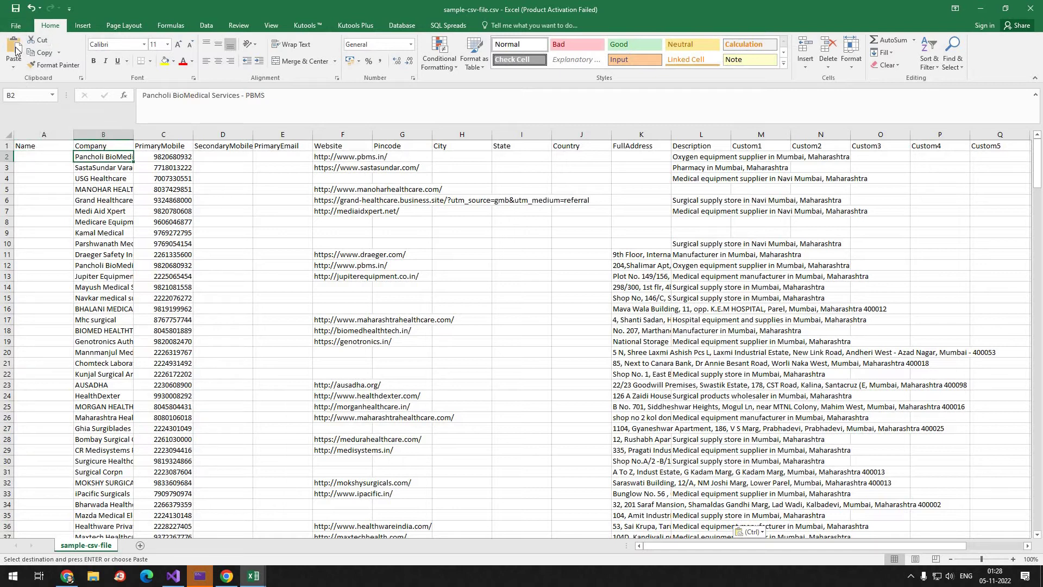
Step: Save sample-csv-file.csv, keeping the CSV (Comma delimited) format
click(16, 25)
click(27, 111)
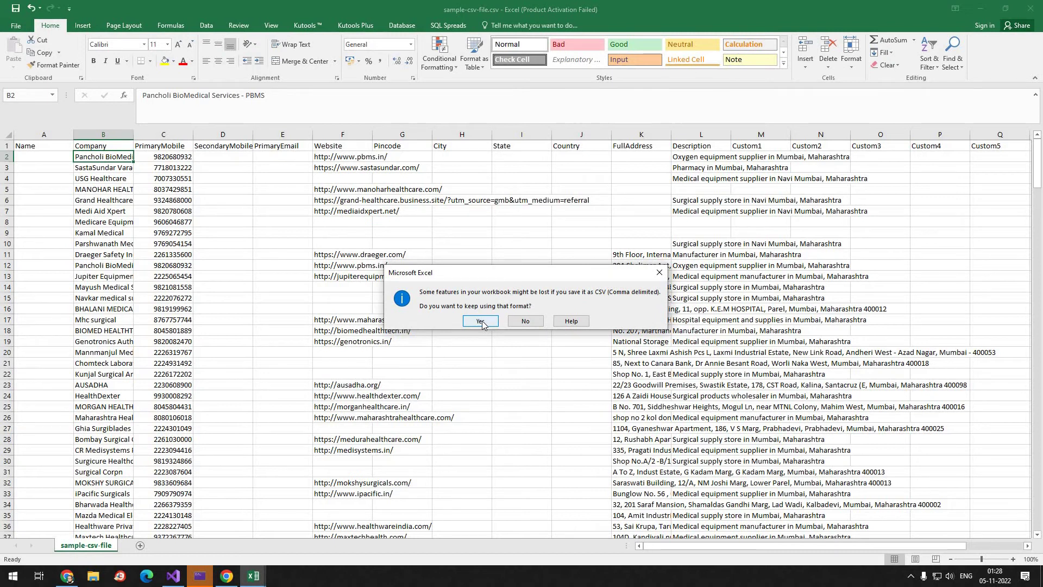
click(482, 321)
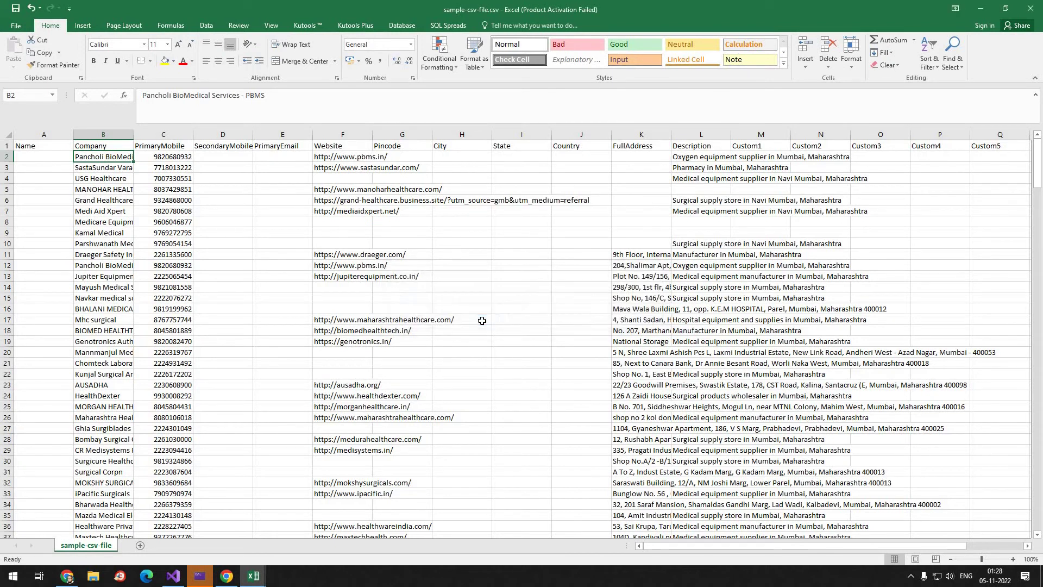
click(480, 252)
click(16, 26)
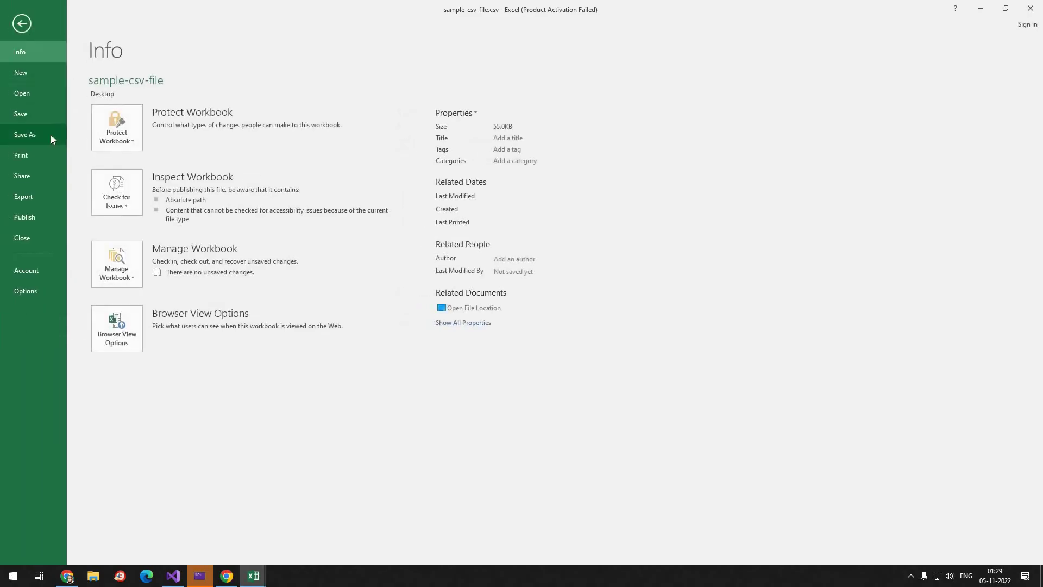
key(Escape)
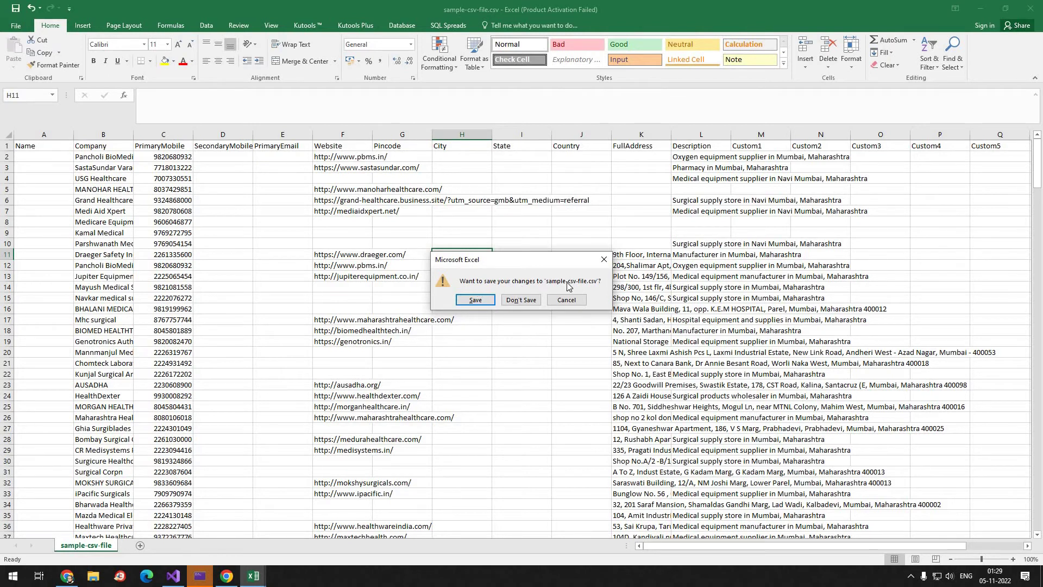
Step: Close sample-csv-file.csv with its changes saved, keeping the CSV format
click(476, 301)
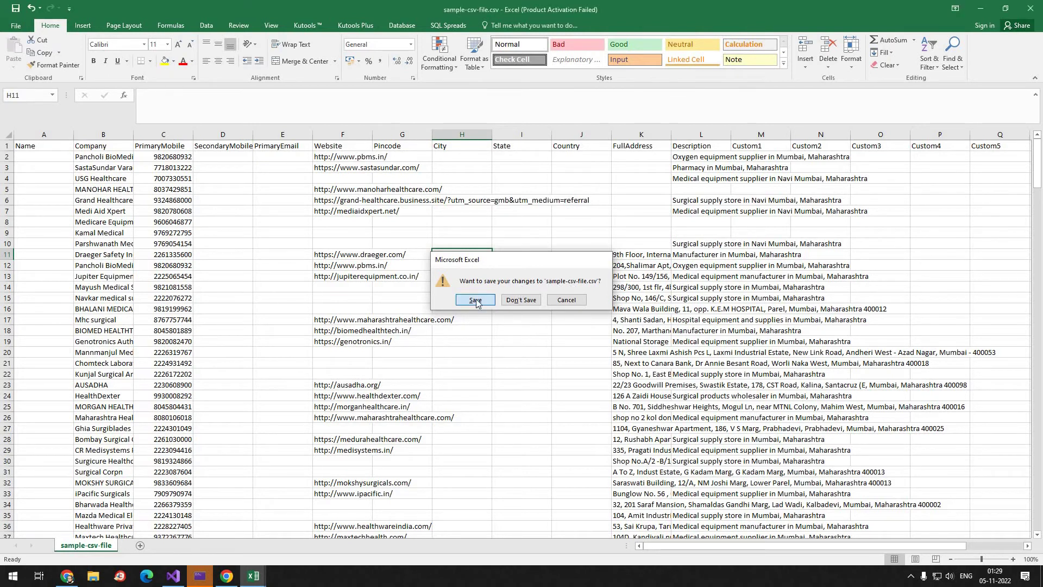
drag(501, 277, 448, 277)
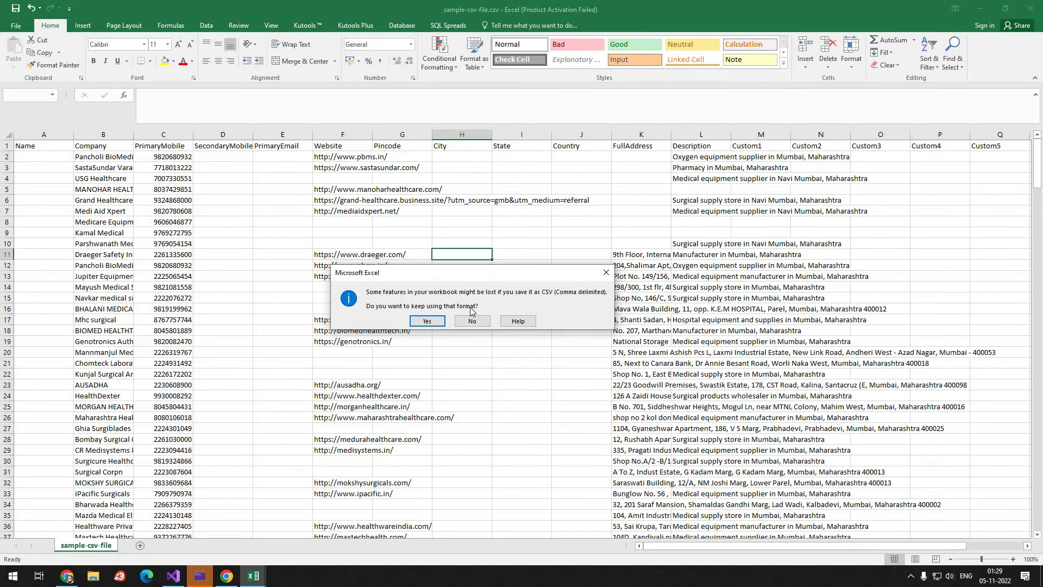
click(427, 321)
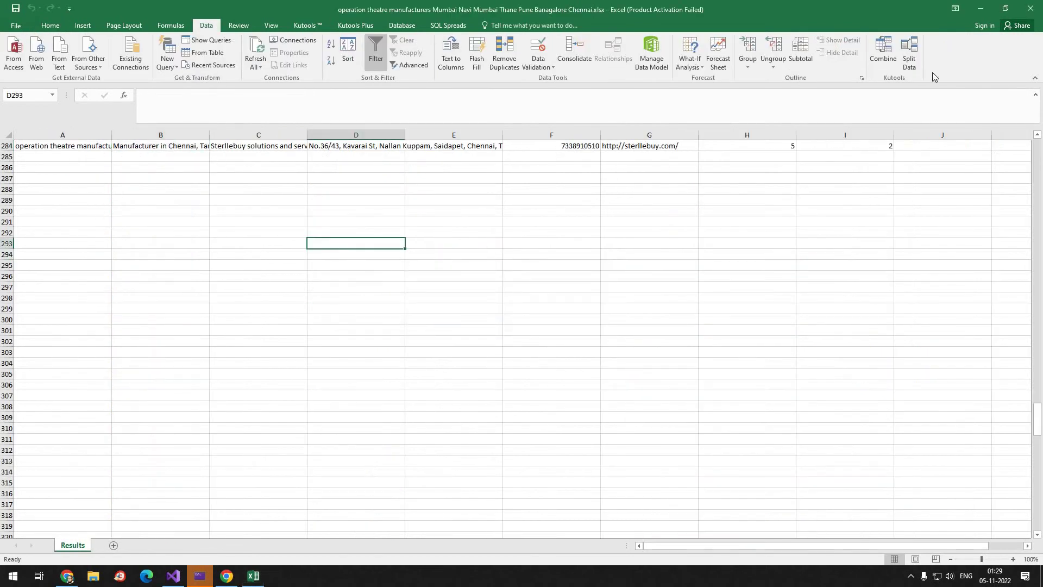
Step: Close the operation theatre manufacturers workbook without saving its changes
click(1030, 9)
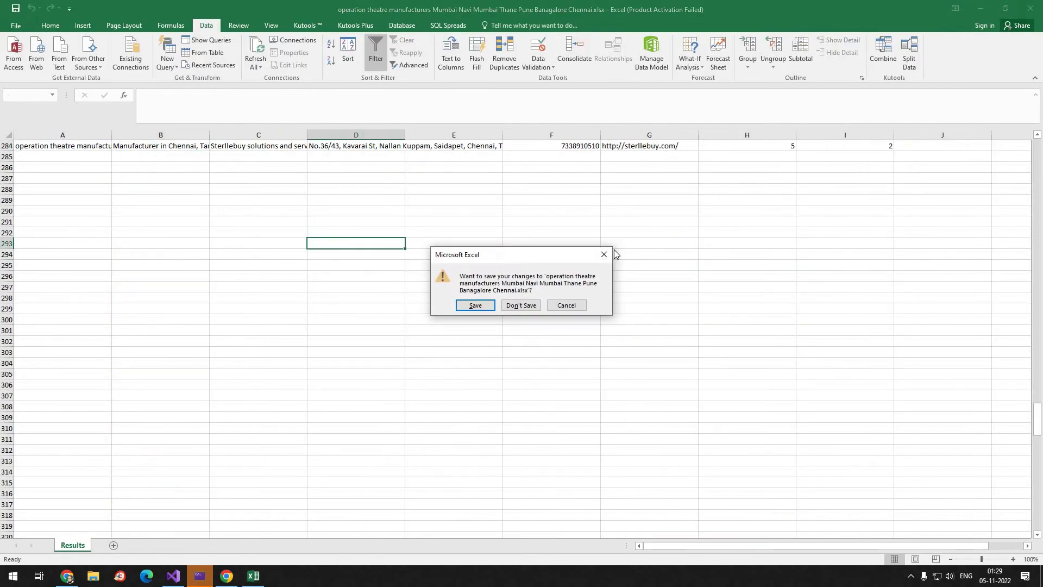
click(521, 304)
key(super)
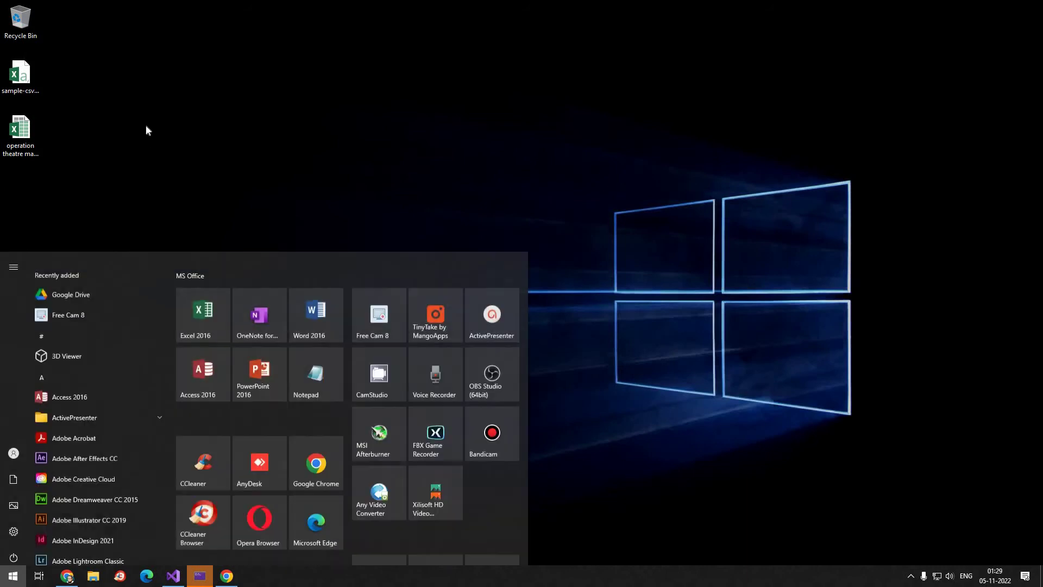
Step: Reopen sample-csv-file.csv from the desktop, maximized, and widen the PrimaryMobile column to show the full numbers
double_click(33, 73)
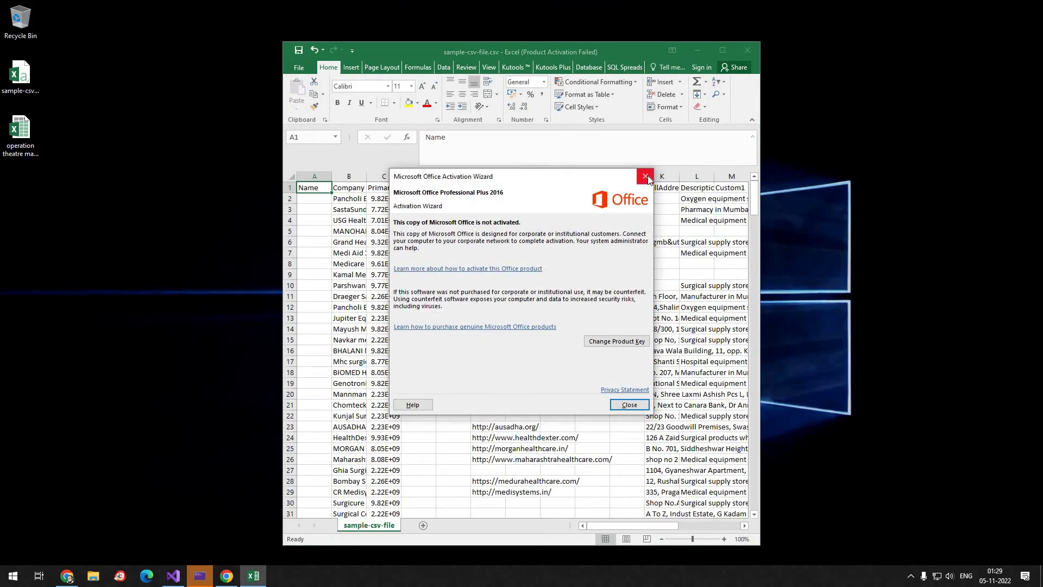
click(652, 169)
click(722, 50)
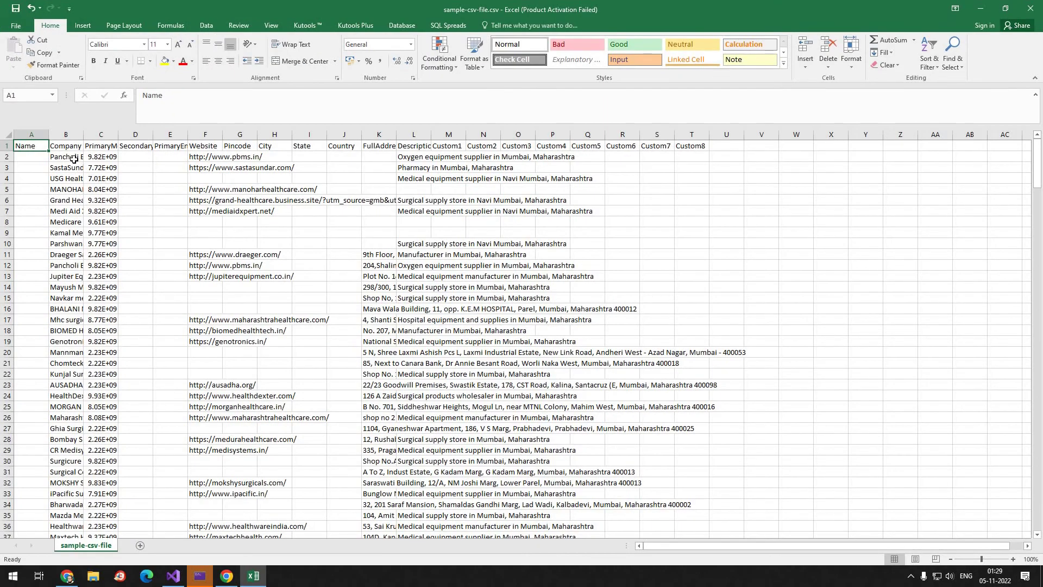
drag(119, 136, 172, 137)
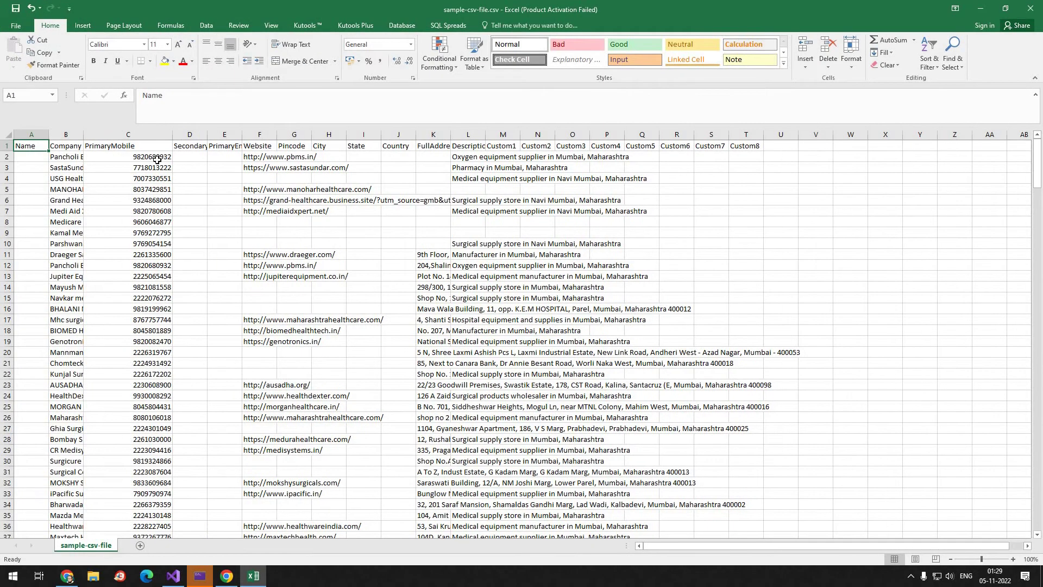
Step: Close the reopened sample-csv-file.csv, saving its changes
click(1031, 8)
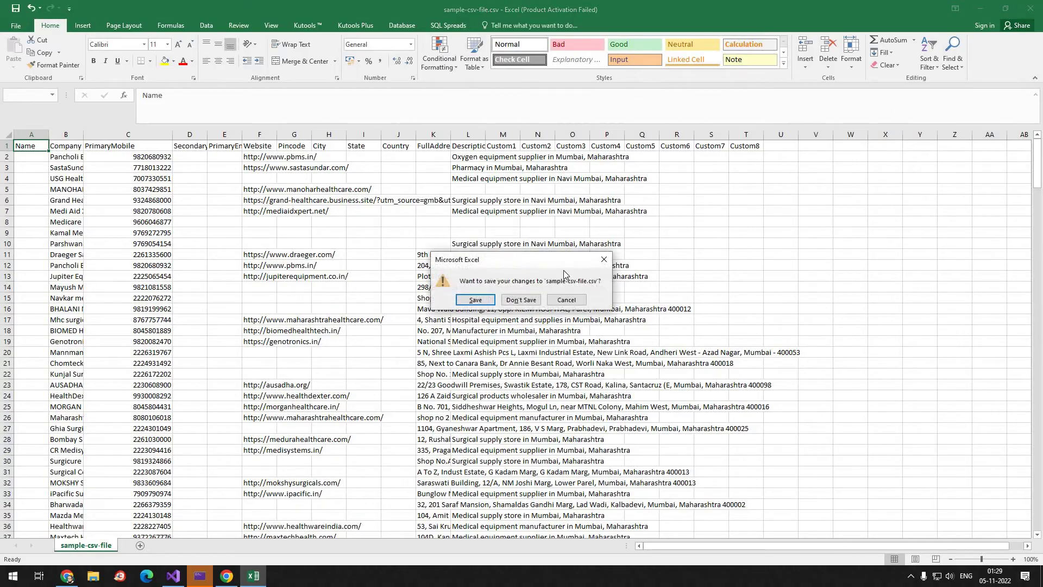
click(476, 300)
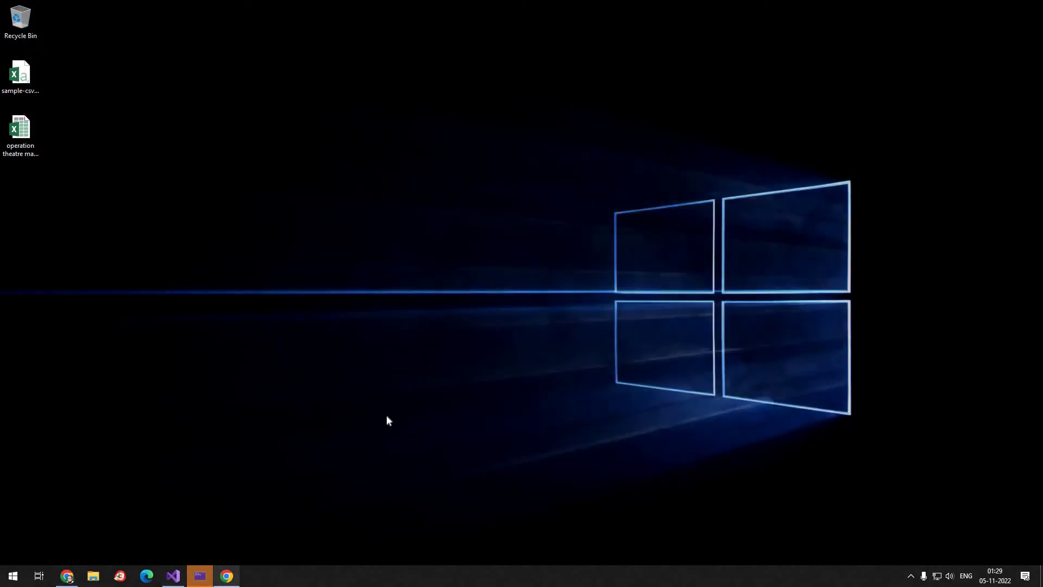
Step: Switch to the O2YO upload page in Chrome, rename sample-csv-file.csv as operation theatre manufacturers.csv while browsing for it, and select it for upload
key(alt+Tab)
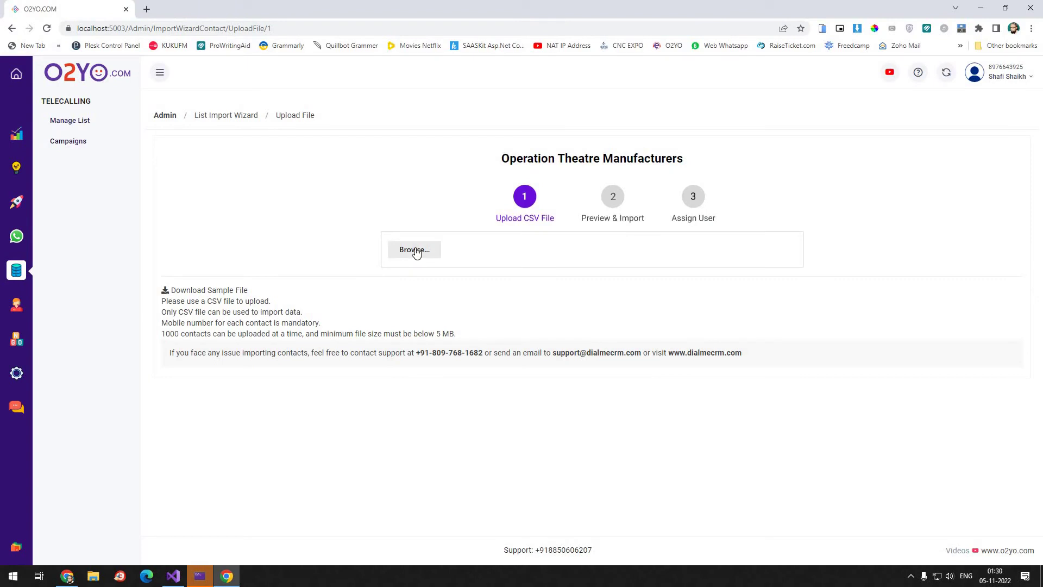
click(417, 251)
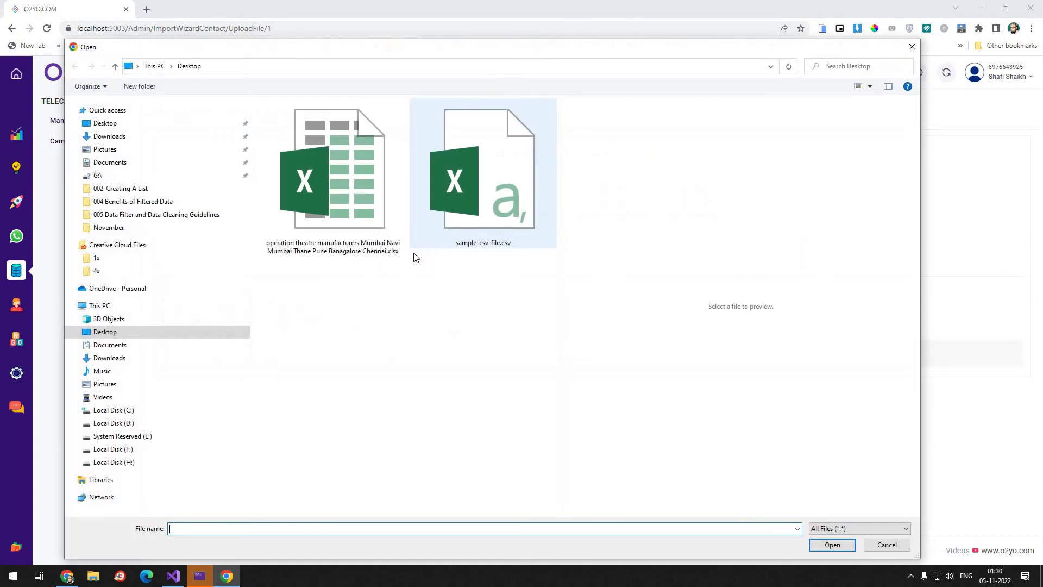
click(498, 175)
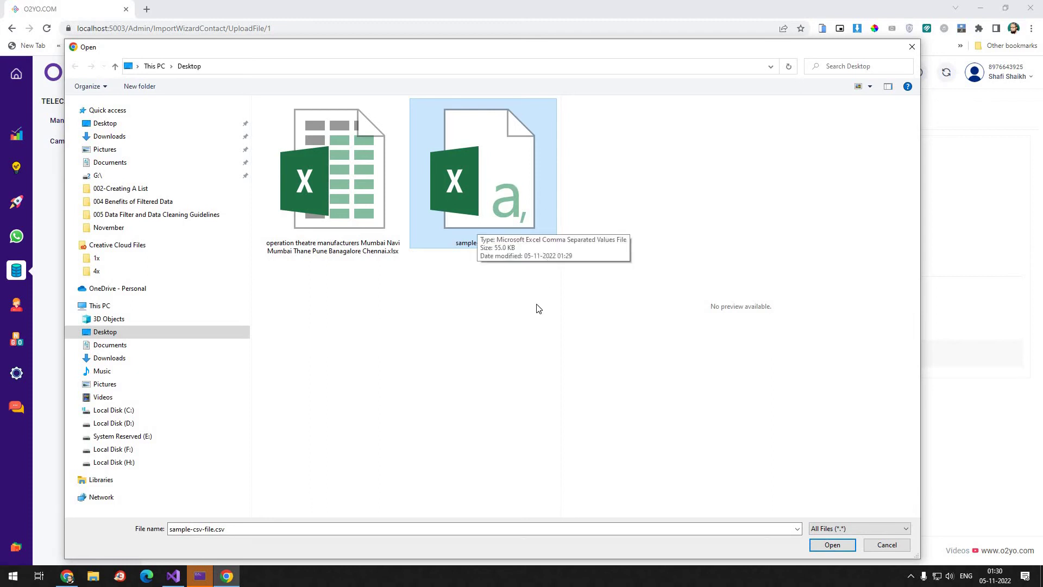
key(F2)
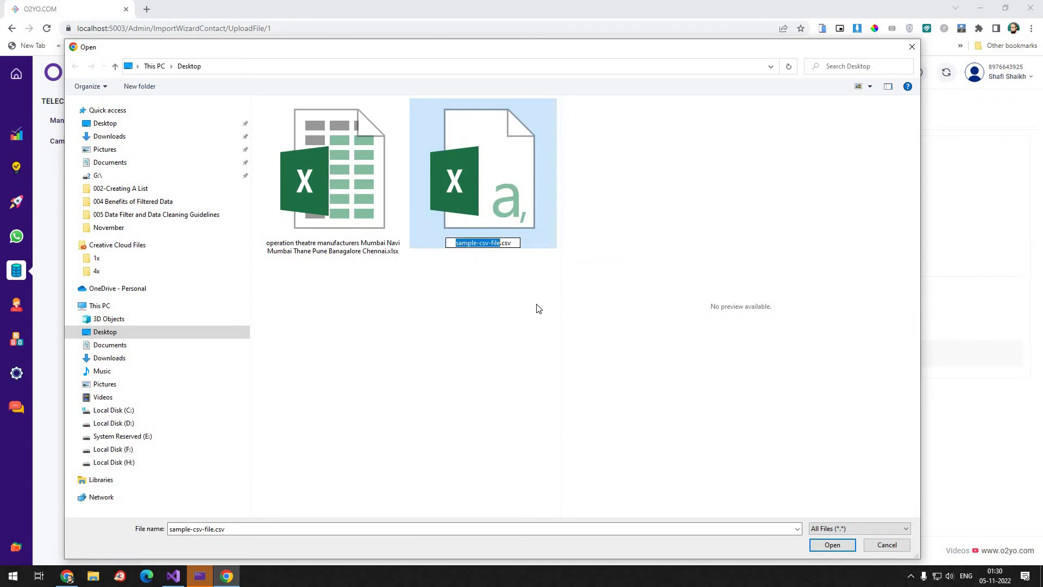
text(operation)
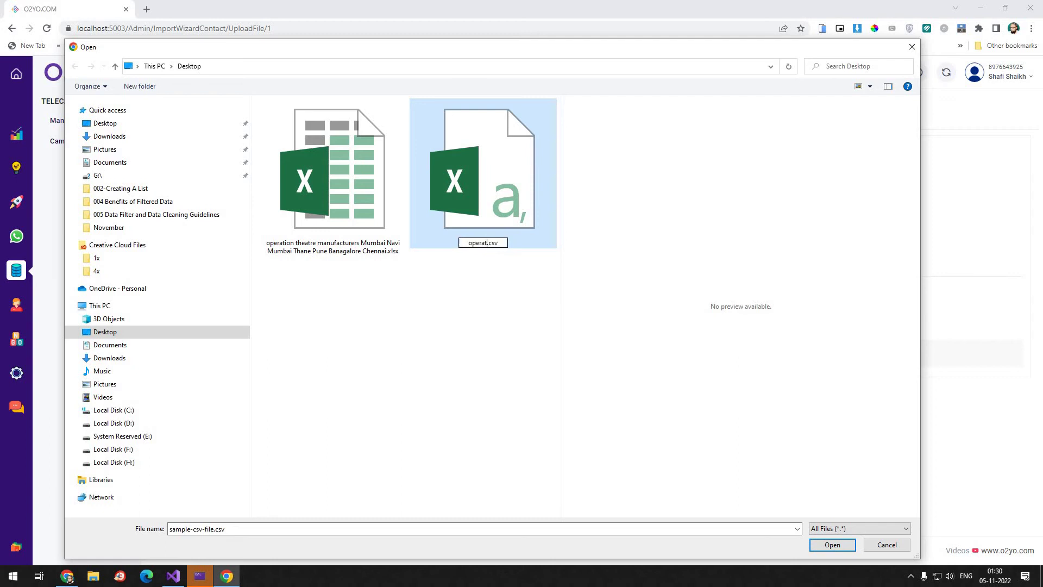
text( theatre m)
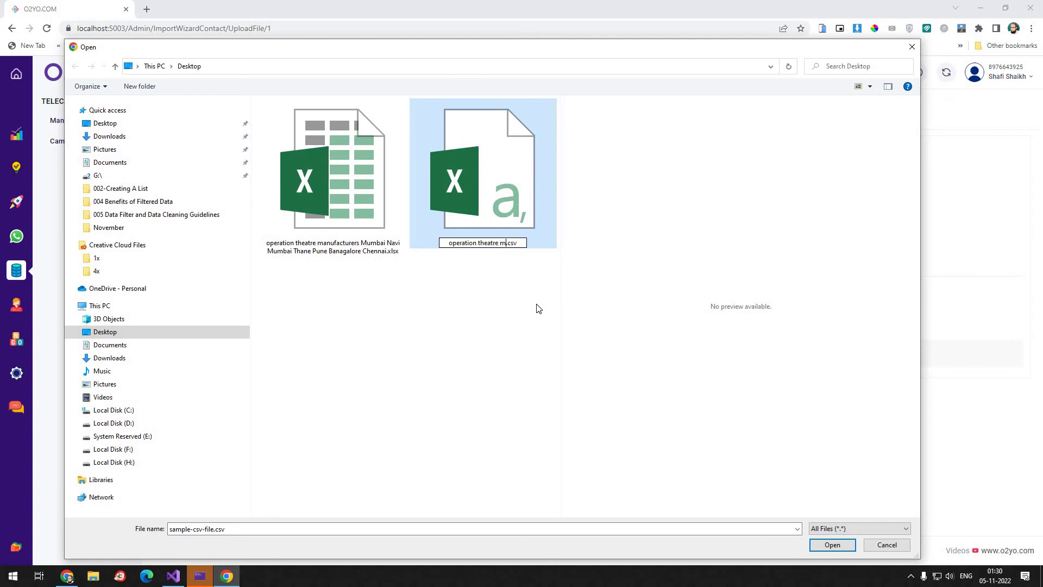
text(anufacturers)
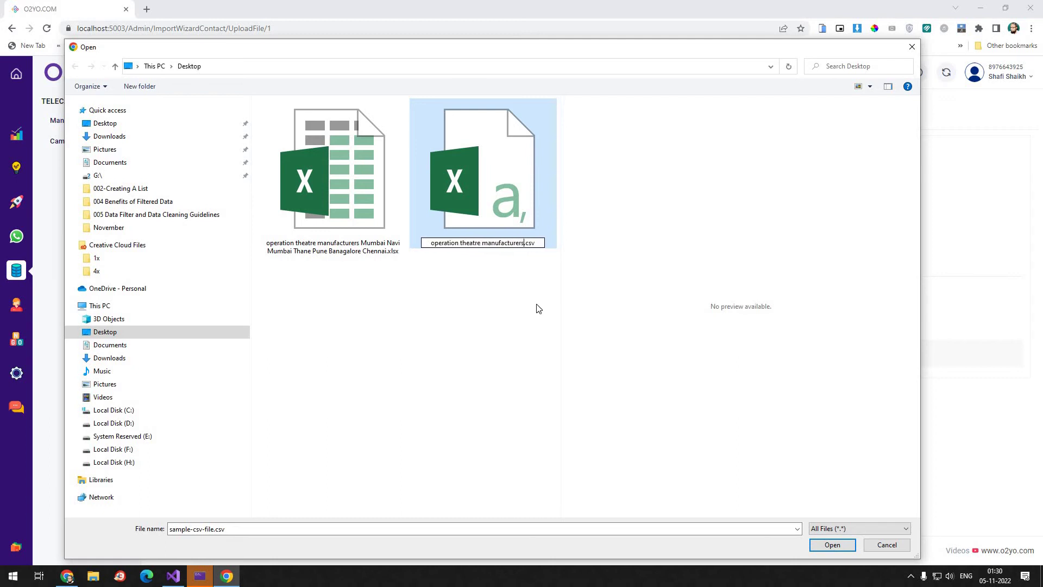
key(Return)
key(Return)
drag(389, 283, 516, 285)
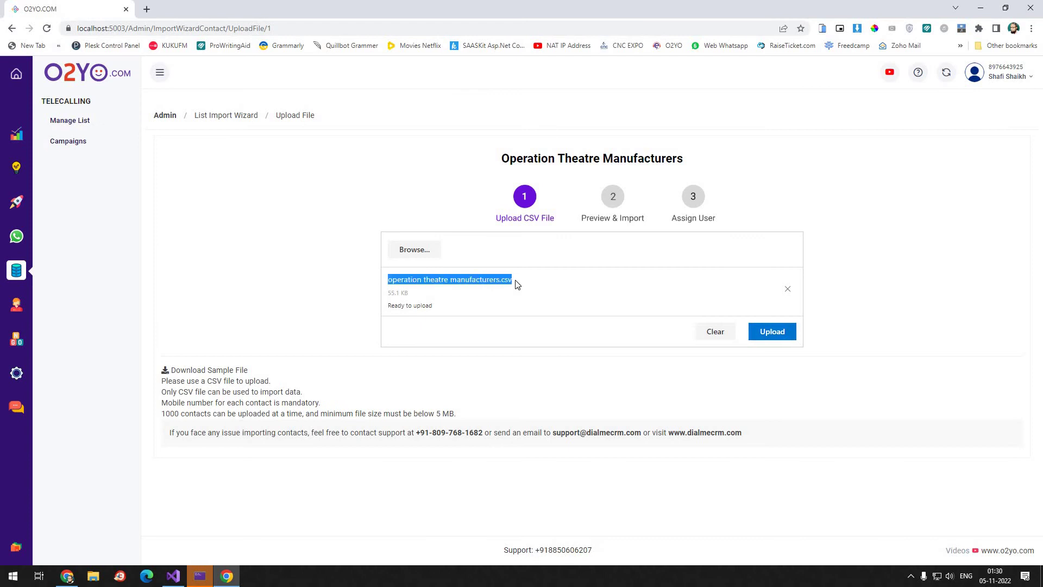
Step: Upload the selected operation theatre manufacturers.csv and proceed to the import preview
click(524, 283)
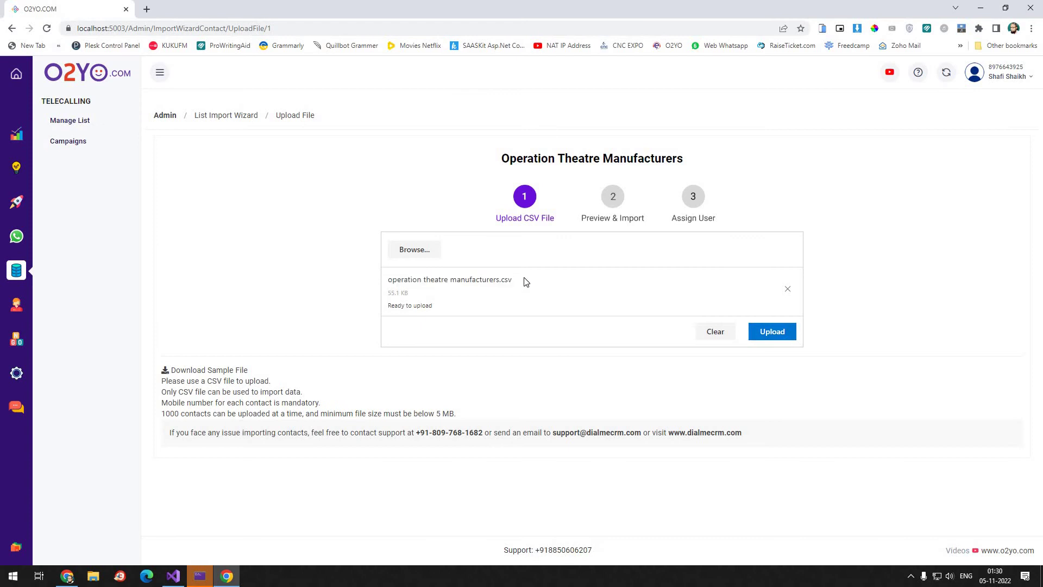
click(772, 332)
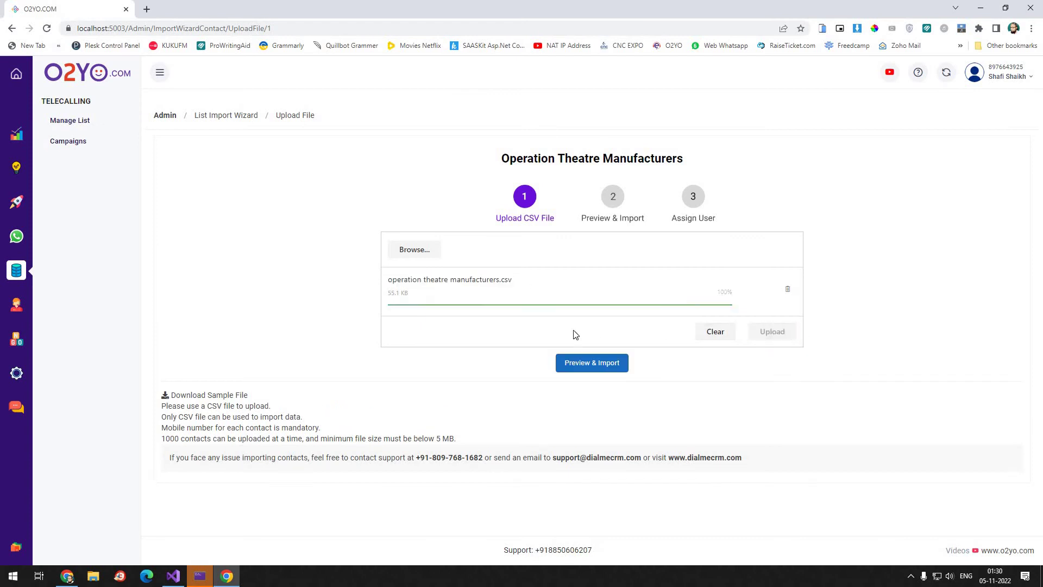
click(594, 364)
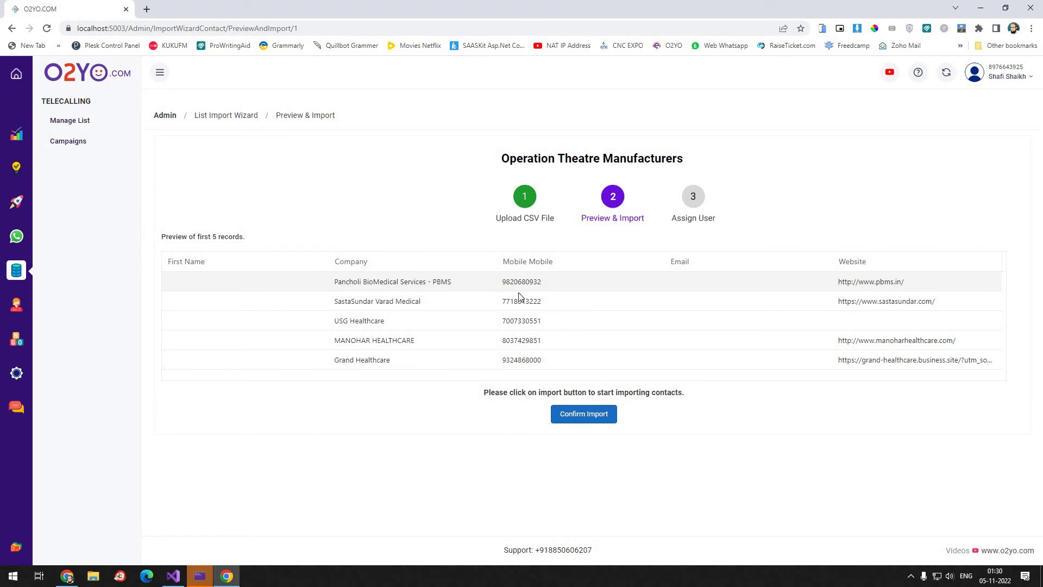
Step: Confirm the import of the previewed contacts and review the imported and duplicate record counts
drag(484, 392, 687, 387)
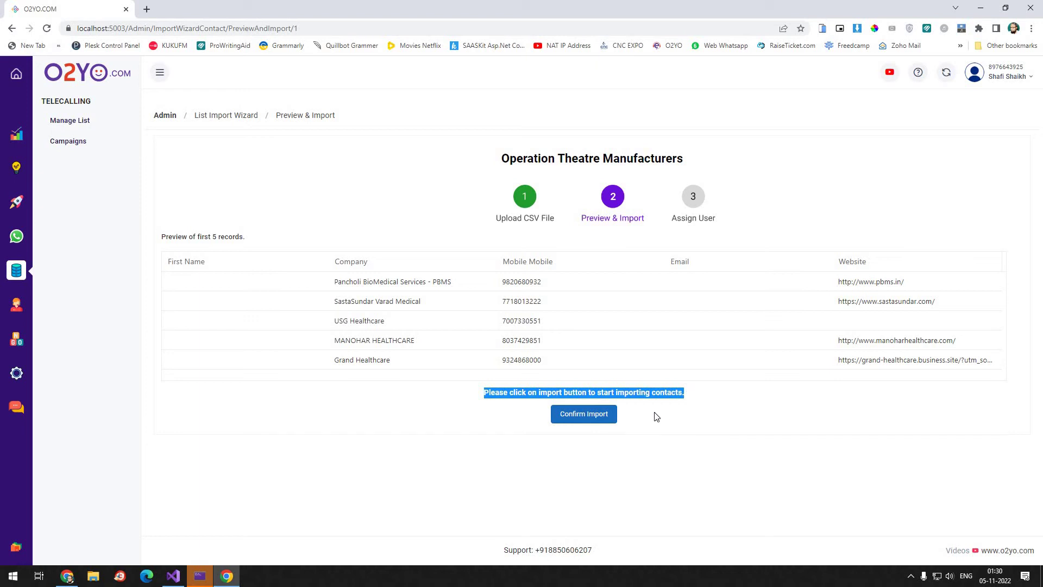
click(602, 423)
click(602, 423)
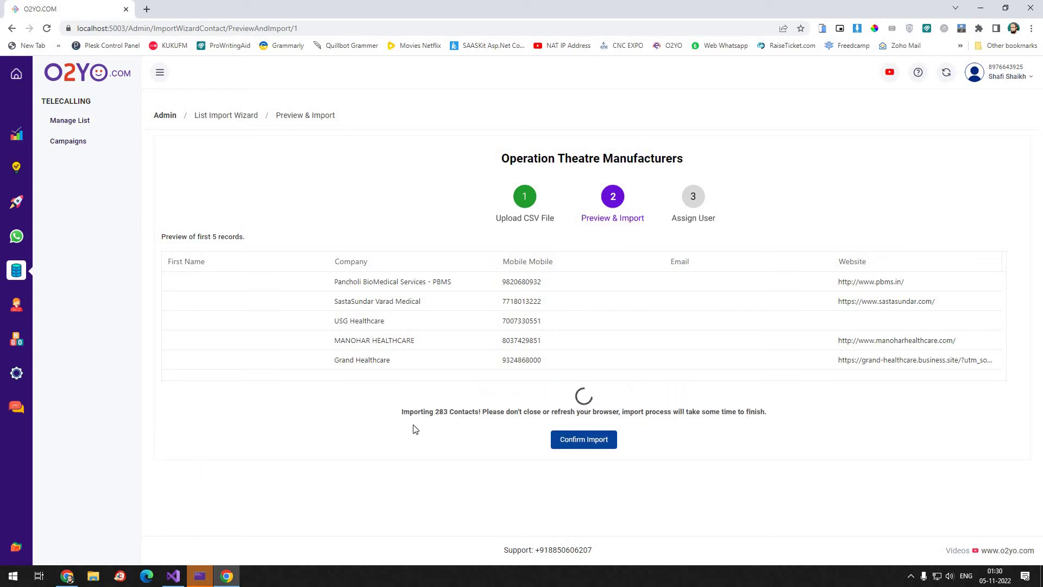
drag(395, 418, 439, 420)
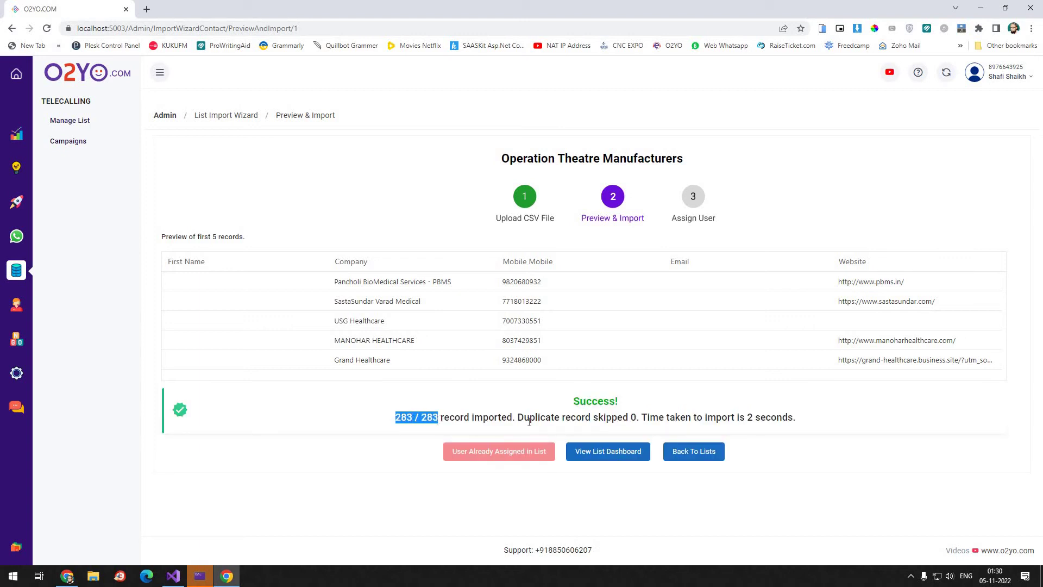
drag(519, 417, 638, 430)
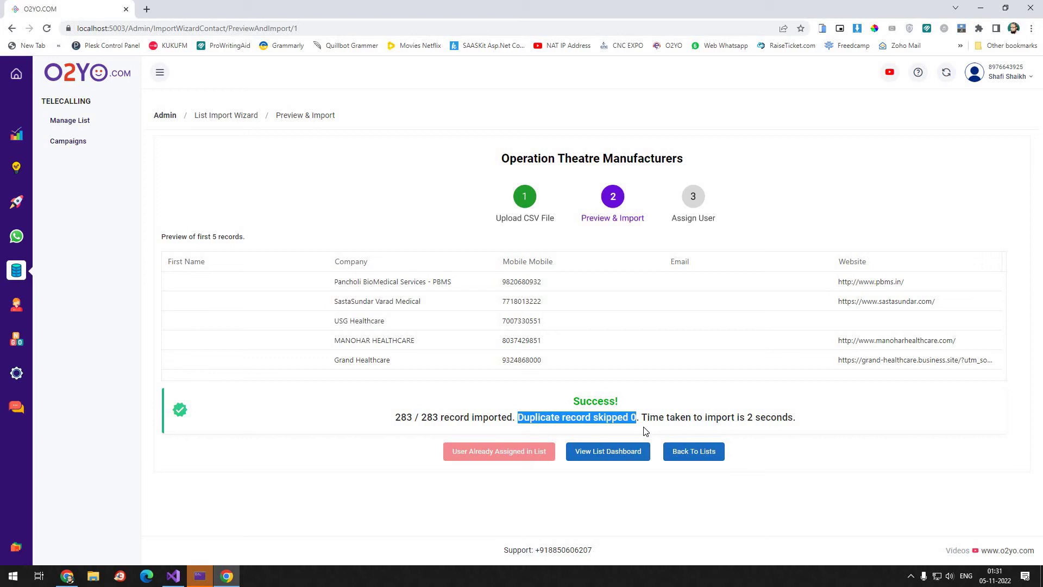
click(549, 484)
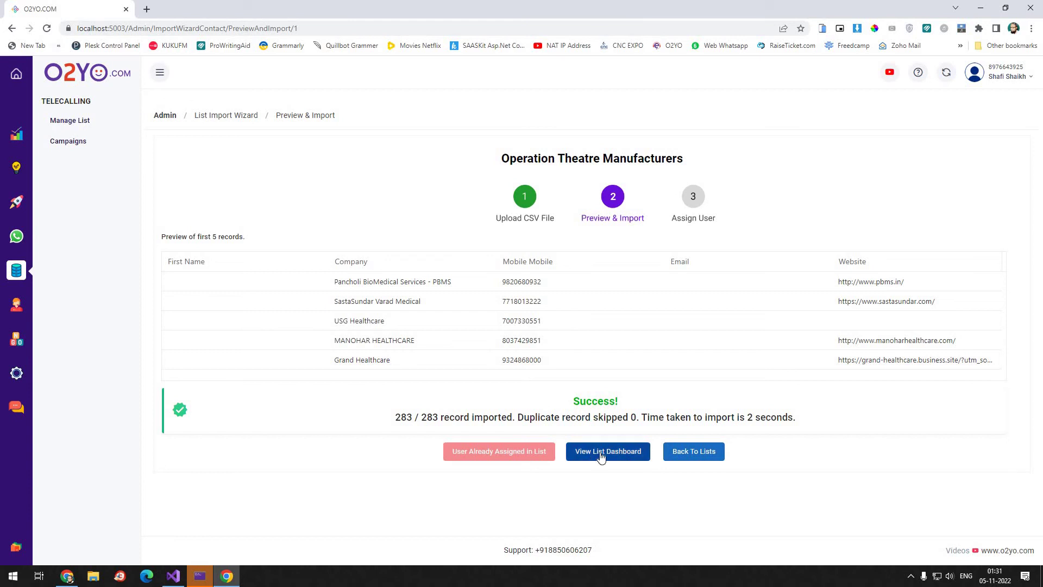
Step: Return to the contact lists and open the dashboard of the Operation Theatre Manufacturers list
click(693, 454)
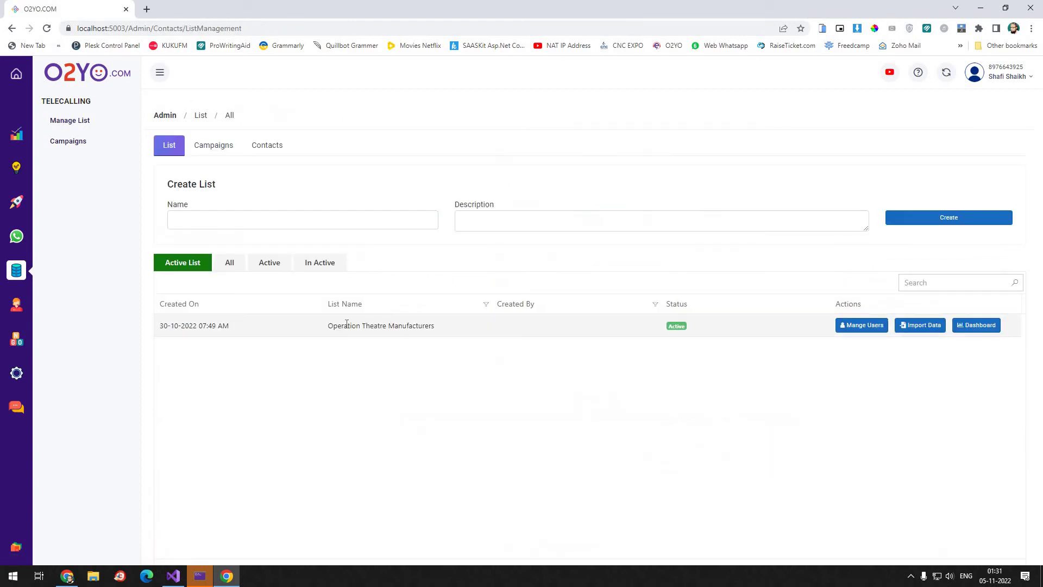
drag(320, 329, 522, 360)
click(522, 361)
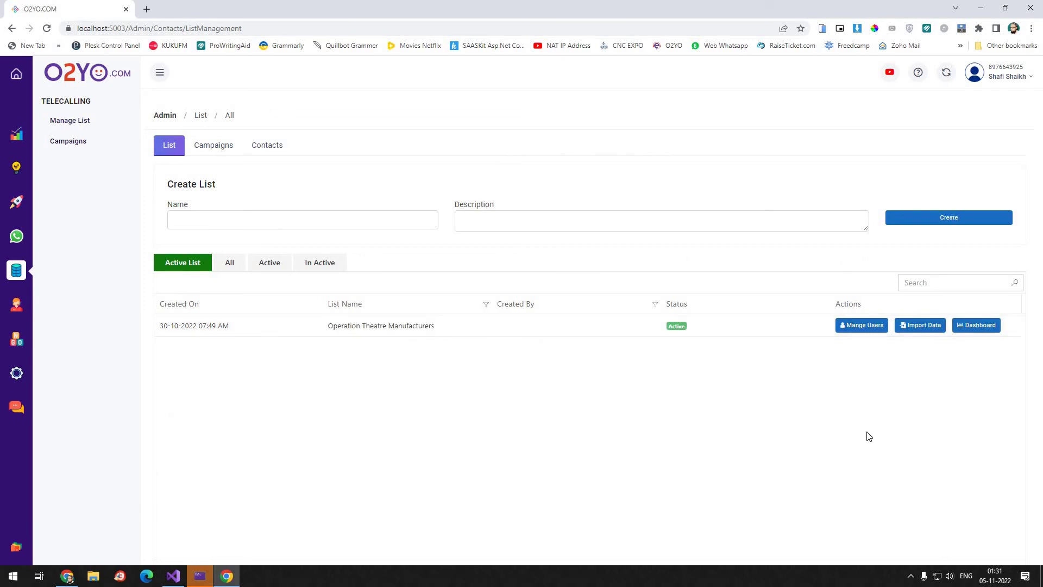
click(984, 331)
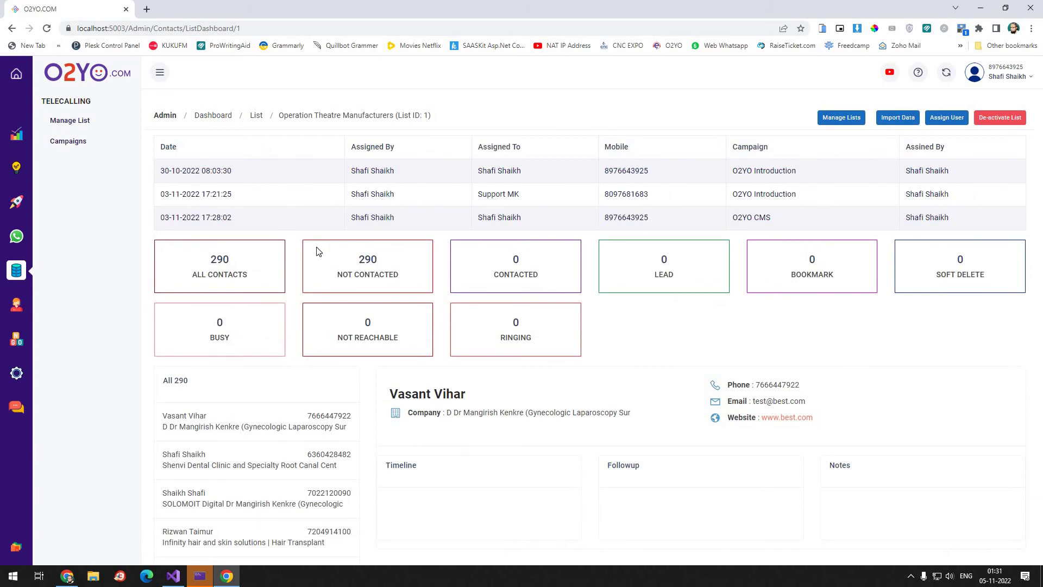
Step: Examine the list dashboard's contact entries and the total number of contacts
scroll(302, 303, down, 1)
scroll(303, 303, down, 2)
scroll(273, 326, down, 5)
scroll(274, 329, up, 3)
scroll(275, 332, up, 5)
drag(224, 261, 281, 283)
drag(256, 281, 174, 259)
click(173, 258)
Step: Examine the list's assignment table, comparing the assigned users and their mobile numbers with the O2YO Introduction and O2YO CMS campaigns
drag(164, 147, 936, 213)
click(843, 209)
drag(278, 118, 433, 140)
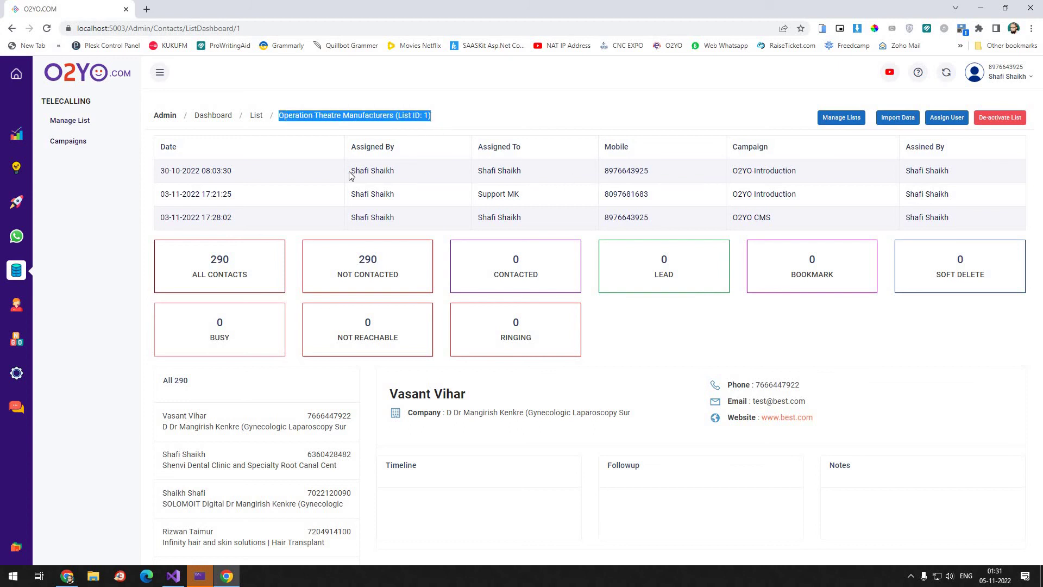
drag(475, 169, 540, 171)
drag(603, 171, 654, 173)
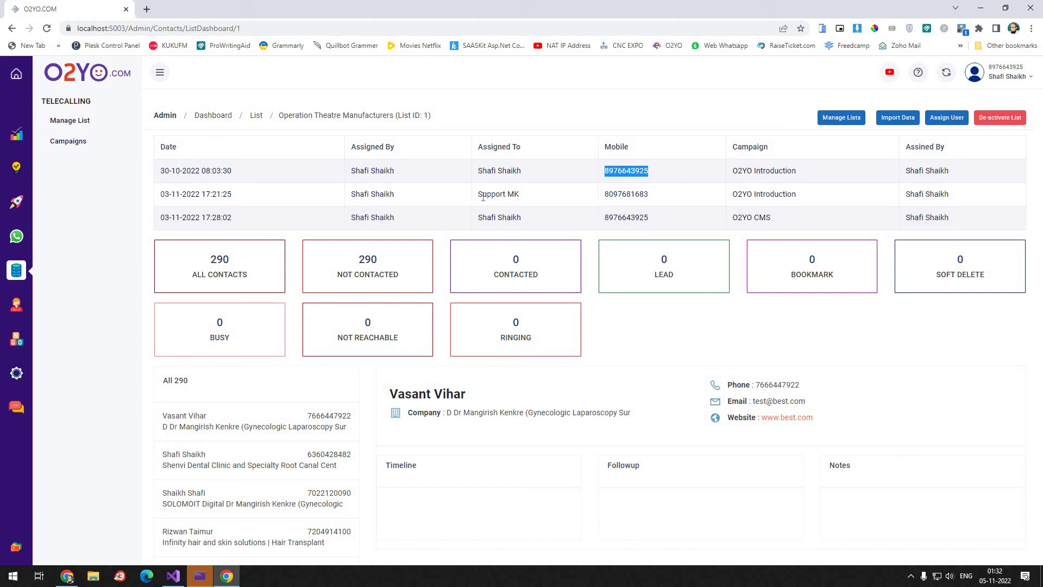
drag(479, 196, 527, 198)
drag(603, 197, 674, 199)
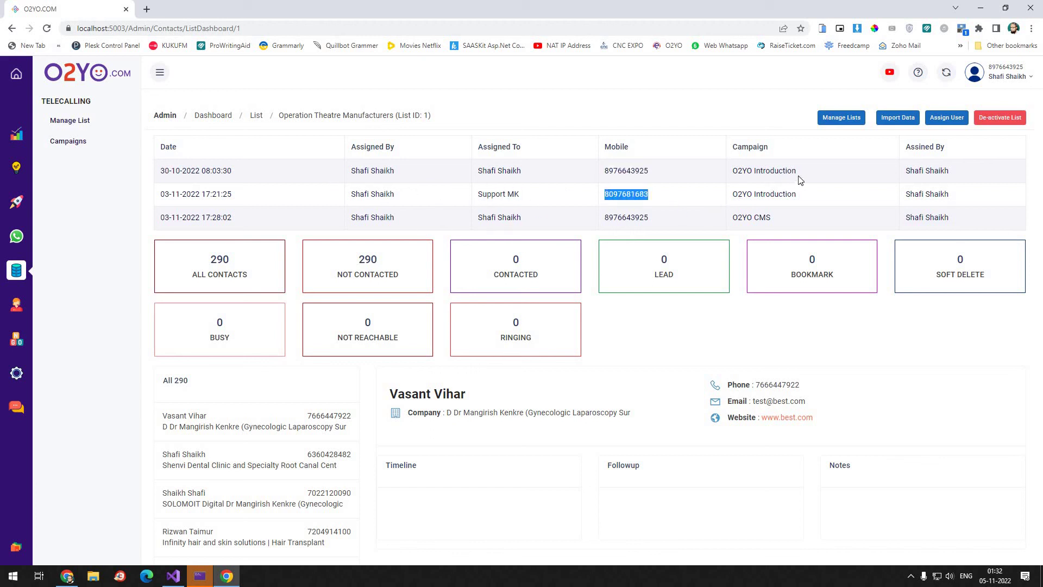
drag(808, 177, 731, 180)
drag(804, 199, 766, 196)
drag(698, 201, 472, 167)
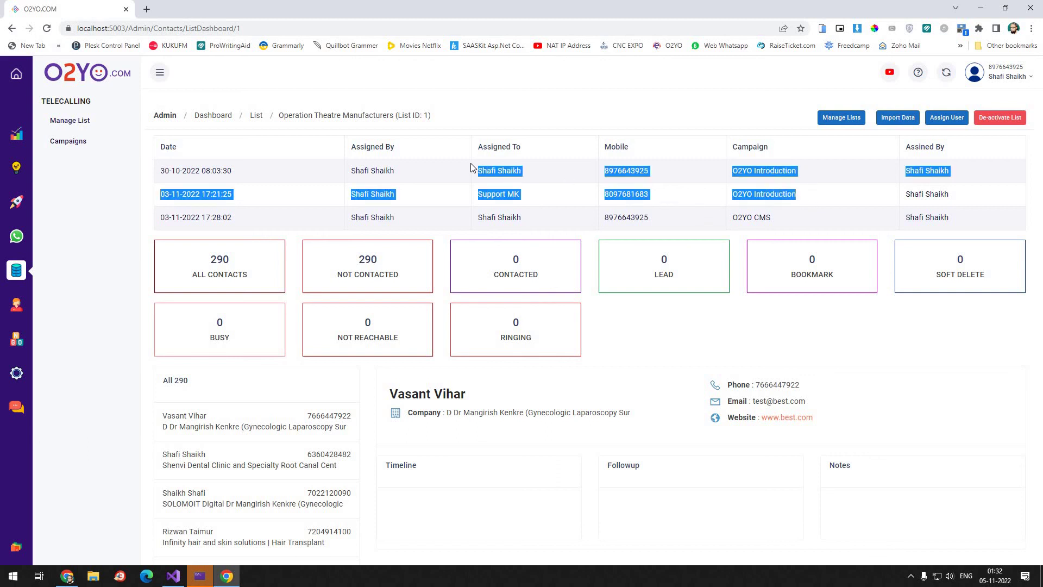
drag(783, 222, 607, 225)
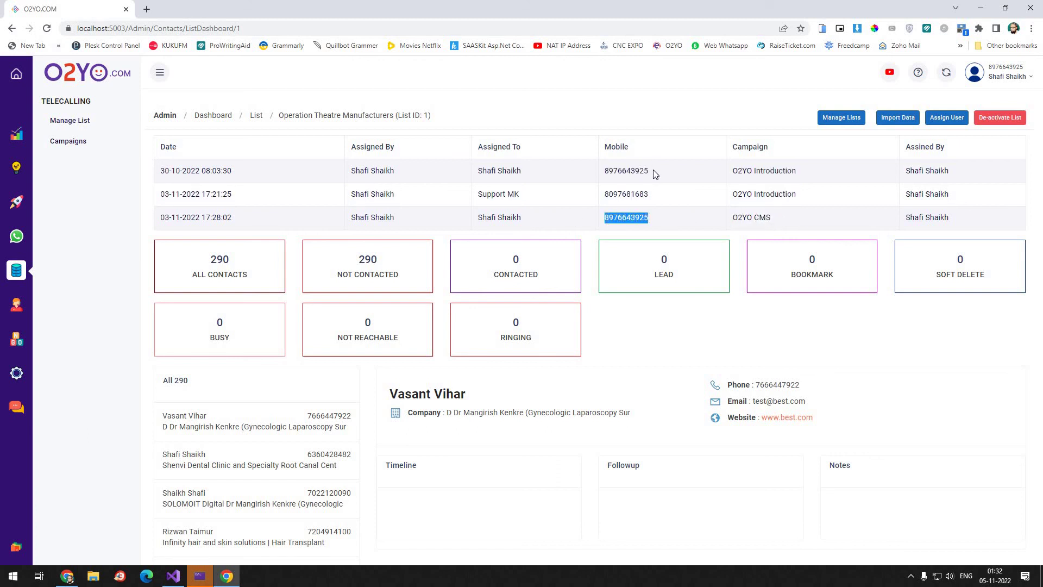
drag(779, 219, 732, 219)
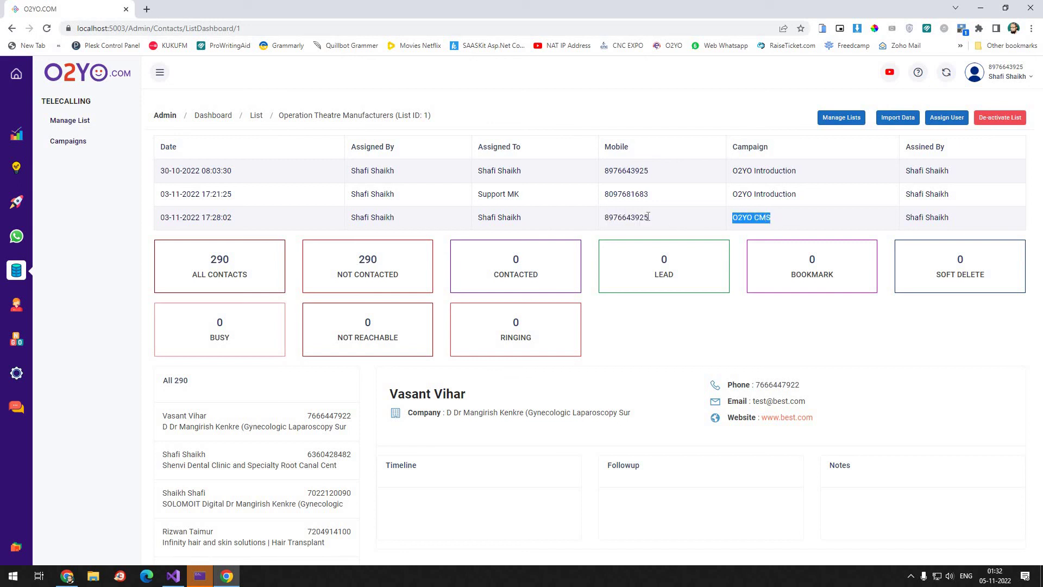
drag(654, 220, 605, 222)
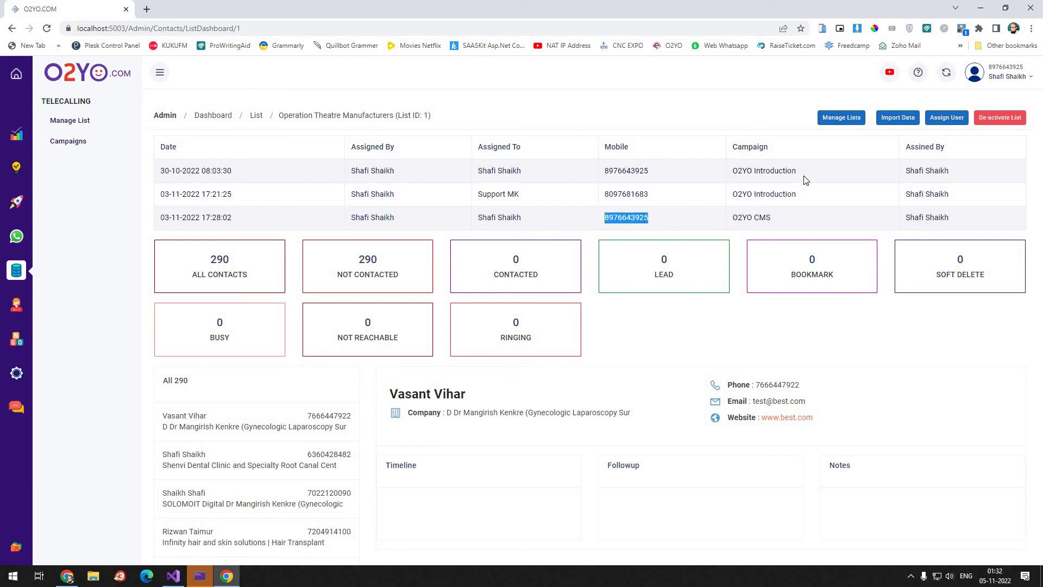
drag(798, 171, 734, 171)
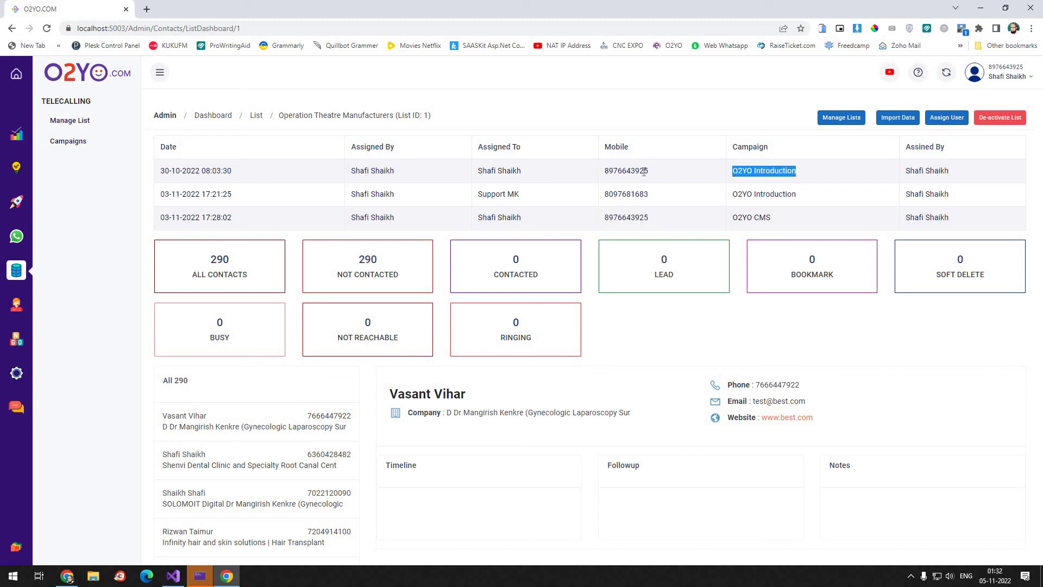
drag(653, 172, 606, 173)
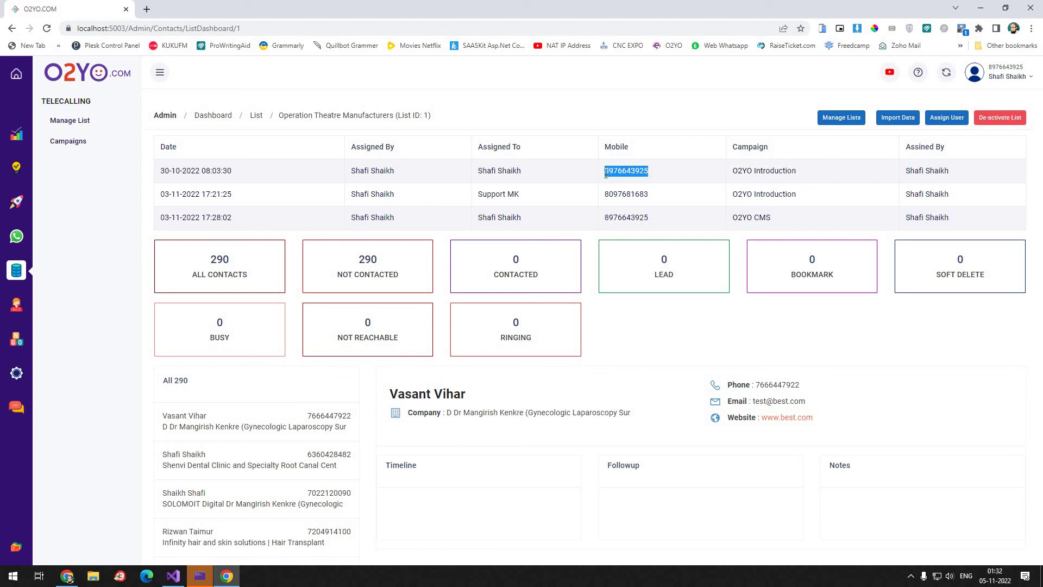